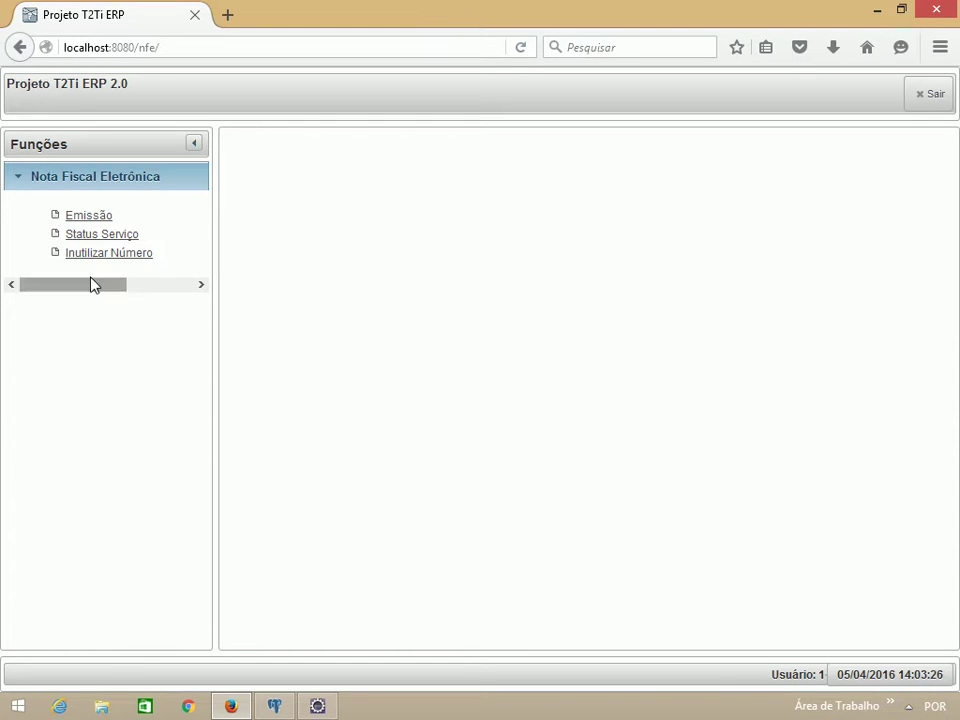
# Step: Show the Nota Fiscal Eletrônica emission list, collapsing the Funções panel so the invoice table spans the page
pyautogui.click(87, 216)
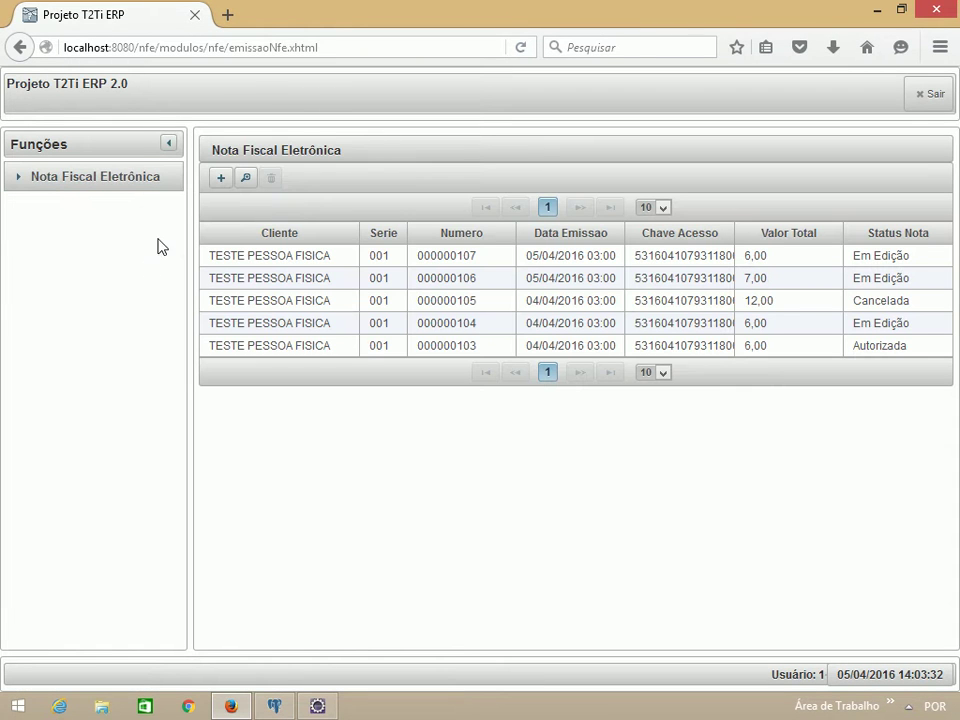
pyautogui.click(169, 145)
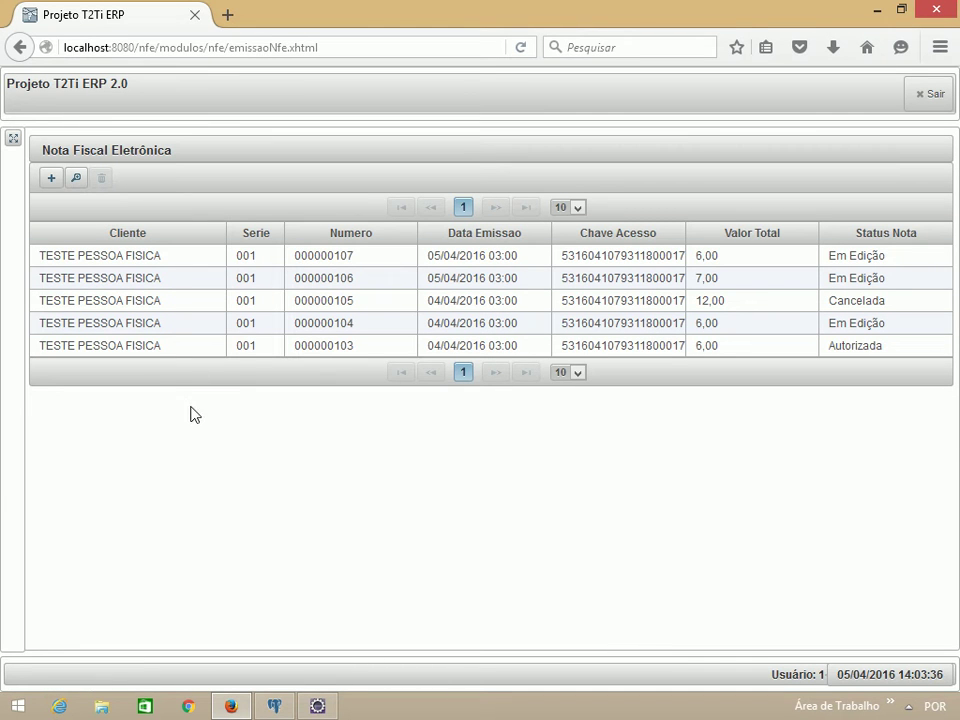
# Step: Start a new invoice with fiscal operation VENDA PARA LOJISTAS - REVENDEDOR
pyautogui.click(53, 180)
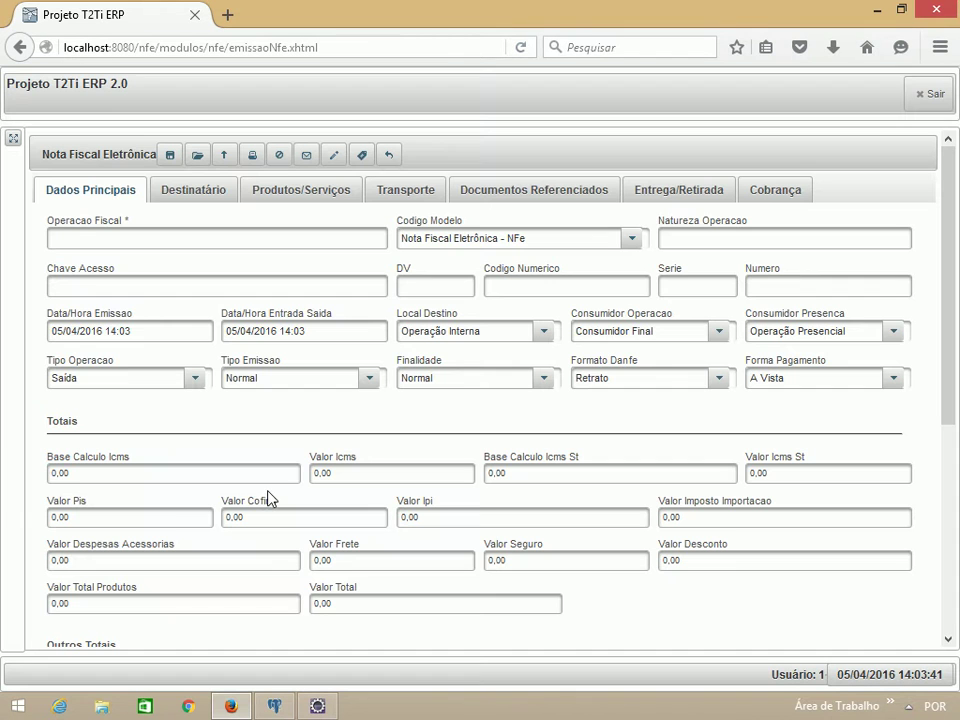
pyautogui.click(264, 240)
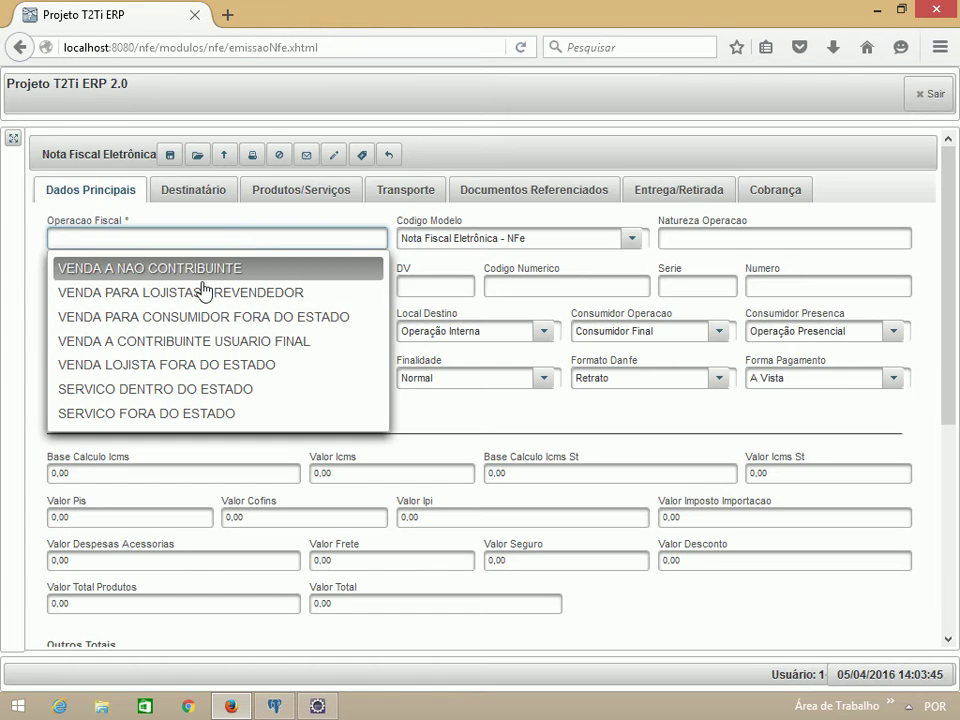
pyautogui.click(204, 292)
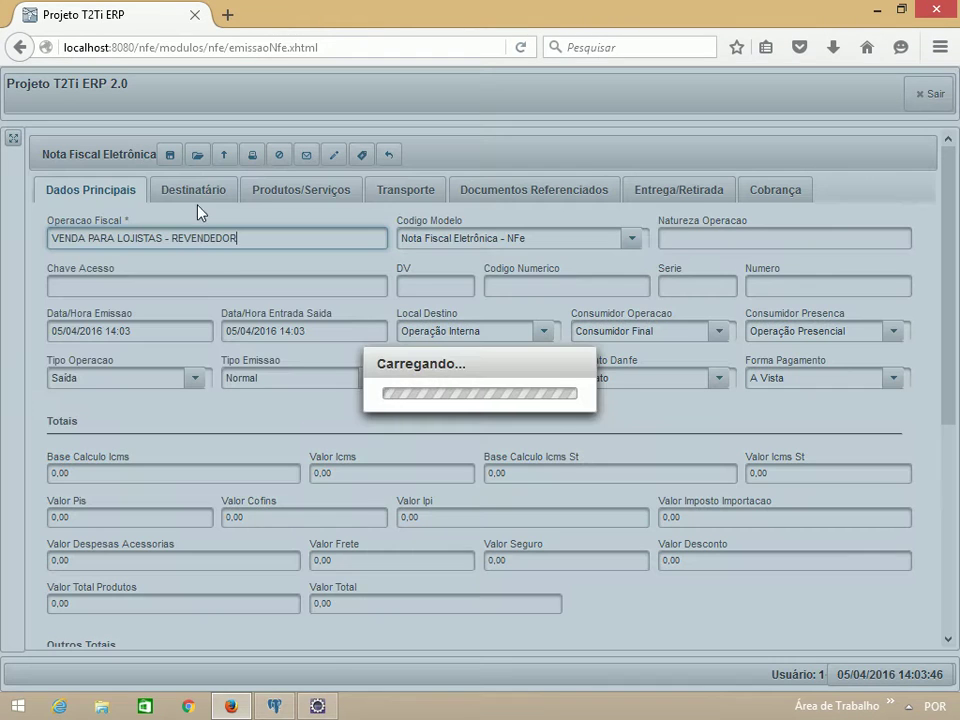
# Step: Set the test customer as the invoice recipient in Destinatário
pyautogui.click(193, 194)
pyautogui.click(177, 240)
pyautogui.write('t')
pyautogui.click(192, 265)
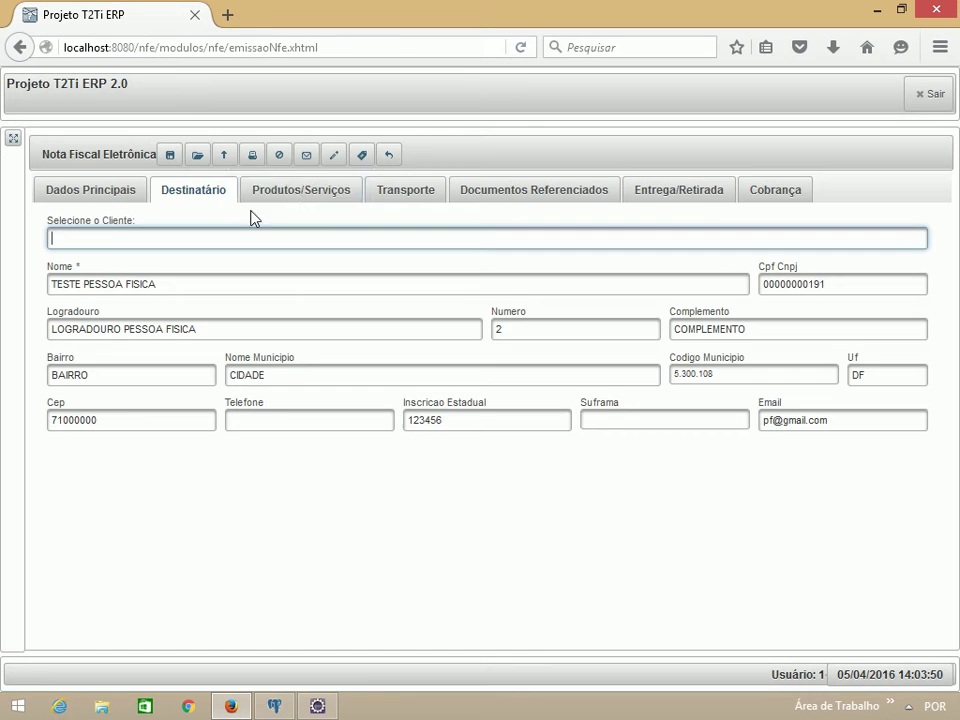
pyautogui.click(295, 195)
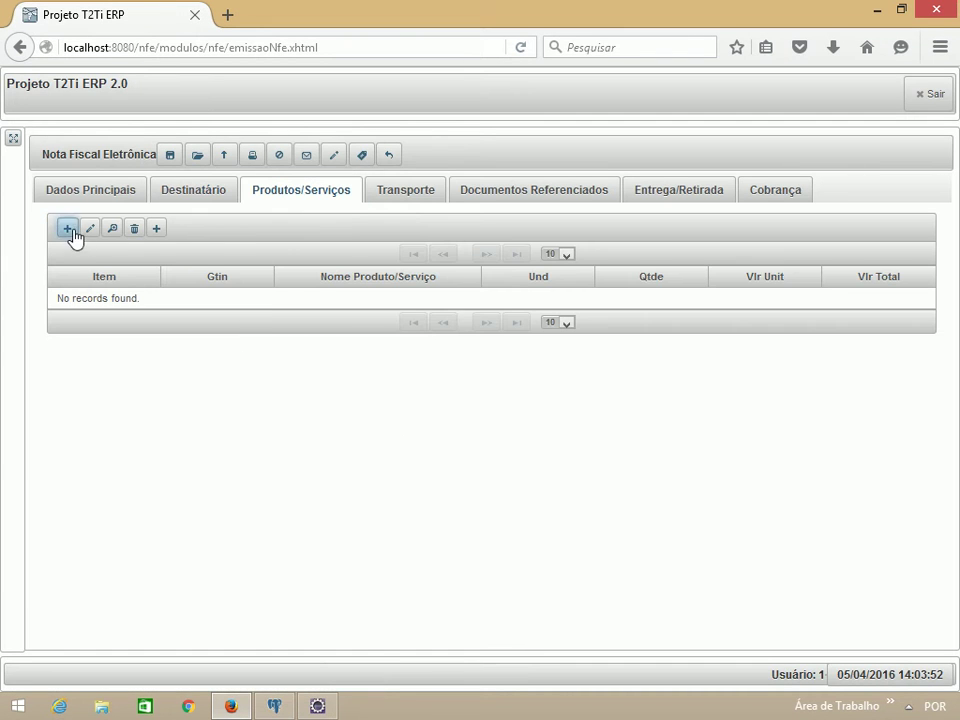
# Step: Add a product line of 1 unit of PRODUTO 01 DO SUBGRUPO 01
pyautogui.click(68, 229)
pyautogui.press('Down')
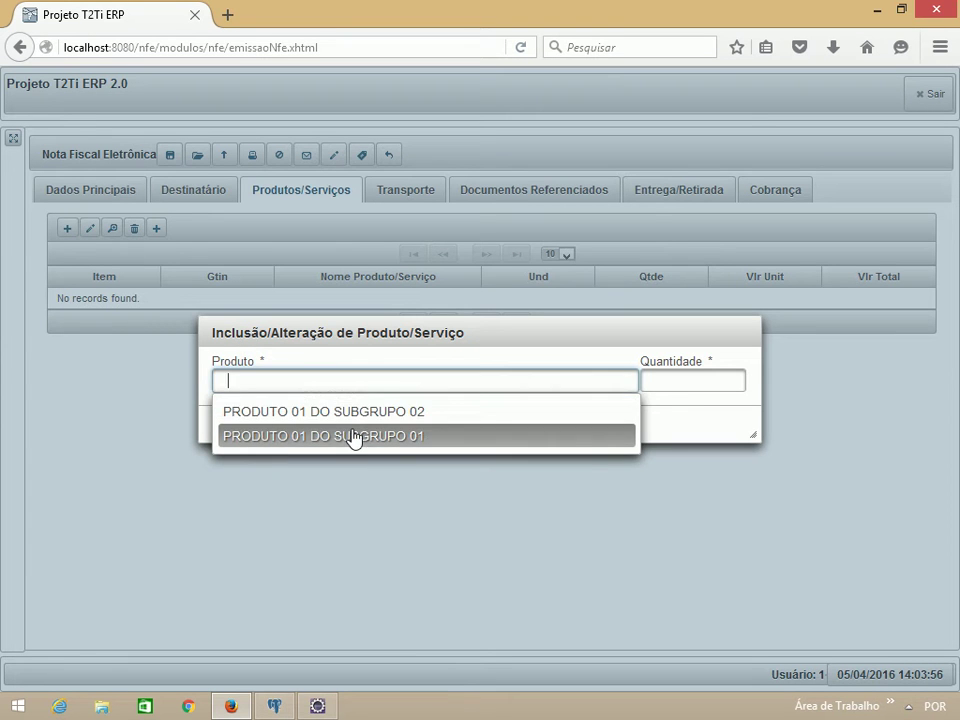
pyautogui.click(353, 437)
pyautogui.press('Tab')
pyautogui.write('1')
pyautogui.press('Tab')
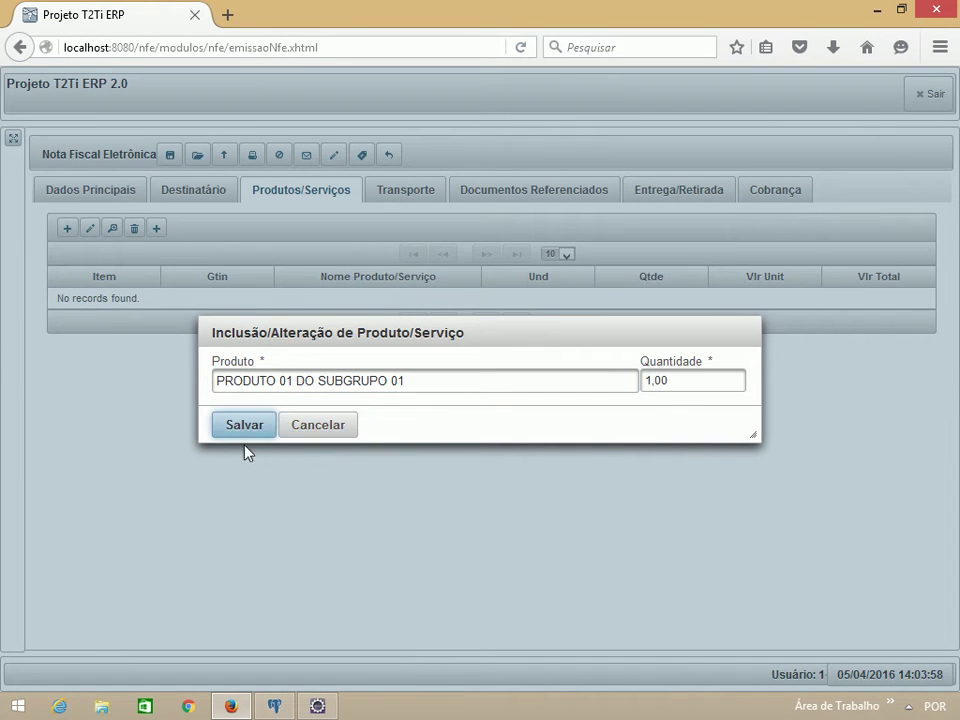
pyautogui.click(233, 432)
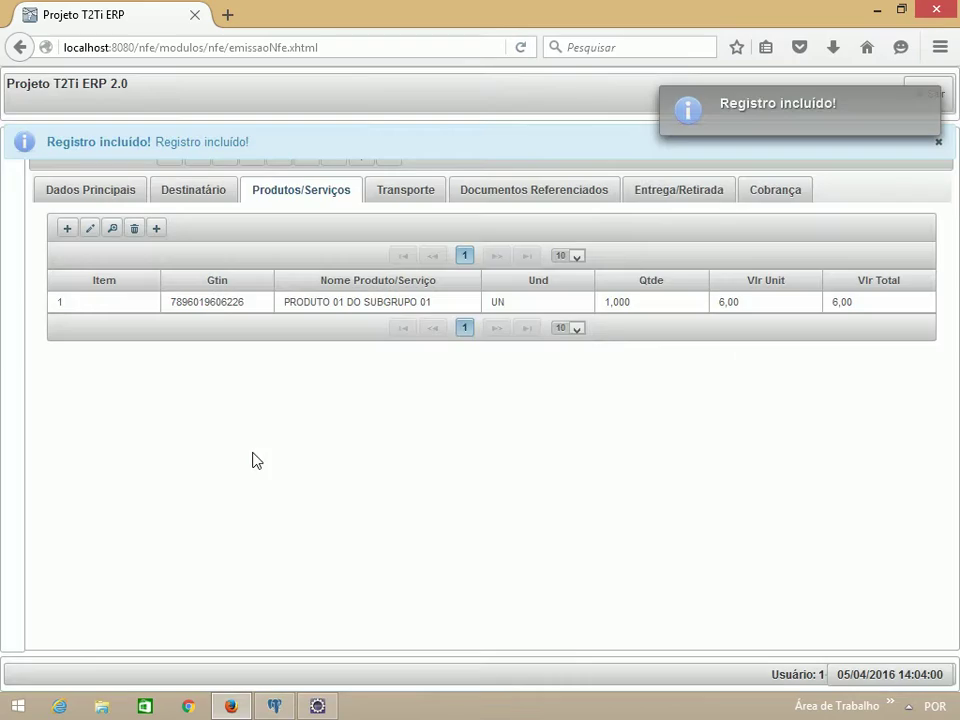
# Step: Save the invoice as number 000000108, series 001, generating its access key
pyautogui.click(120, 200)
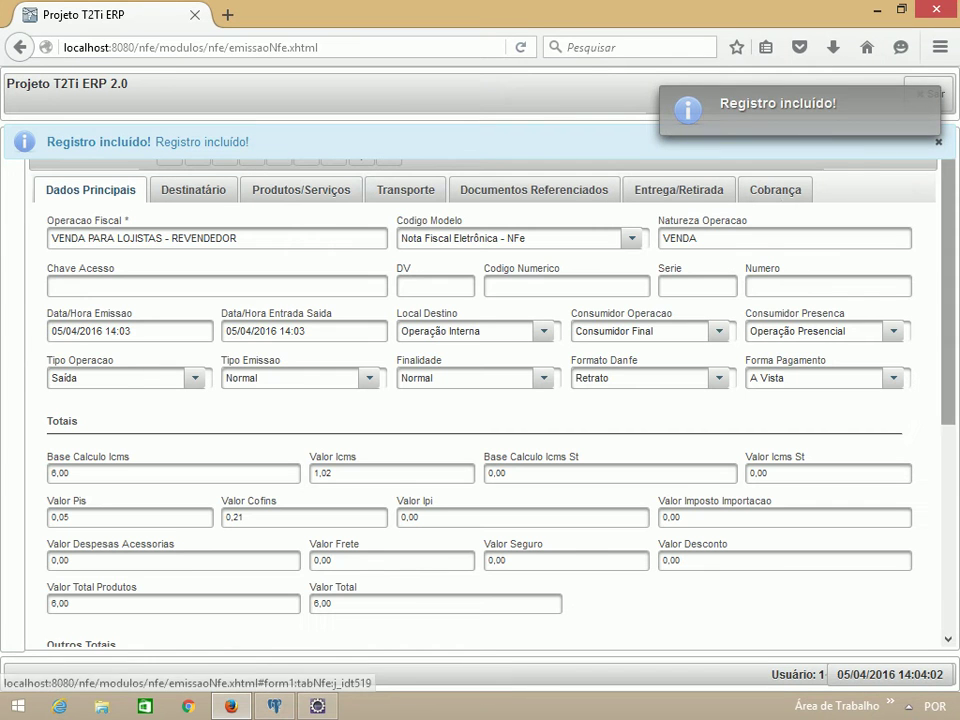
pyautogui.click(939, 145)
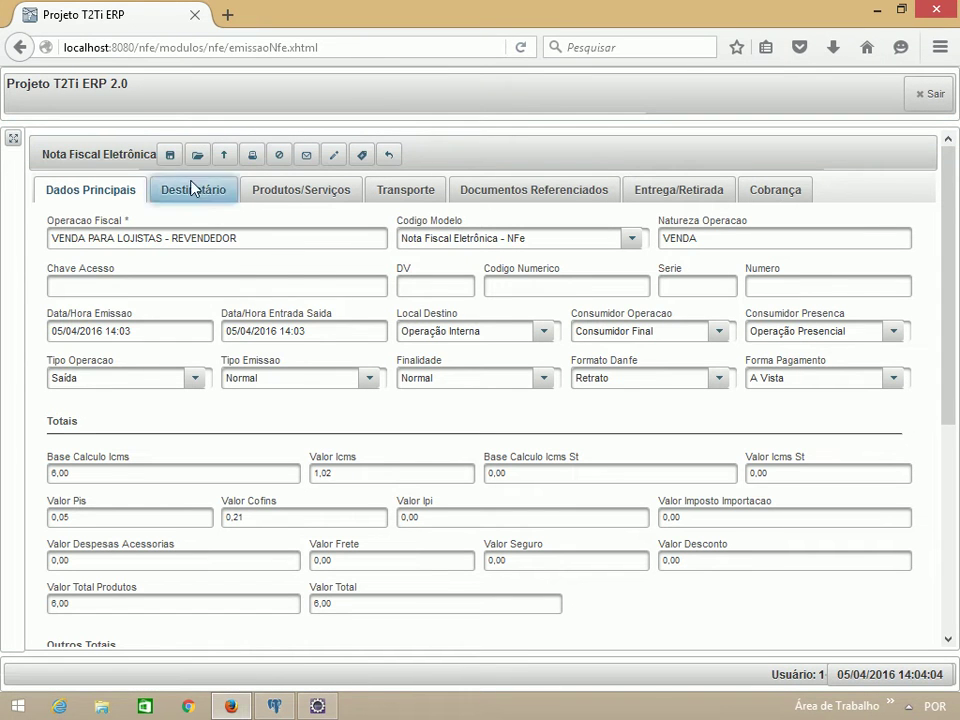
pyautogui.click(170, 157)
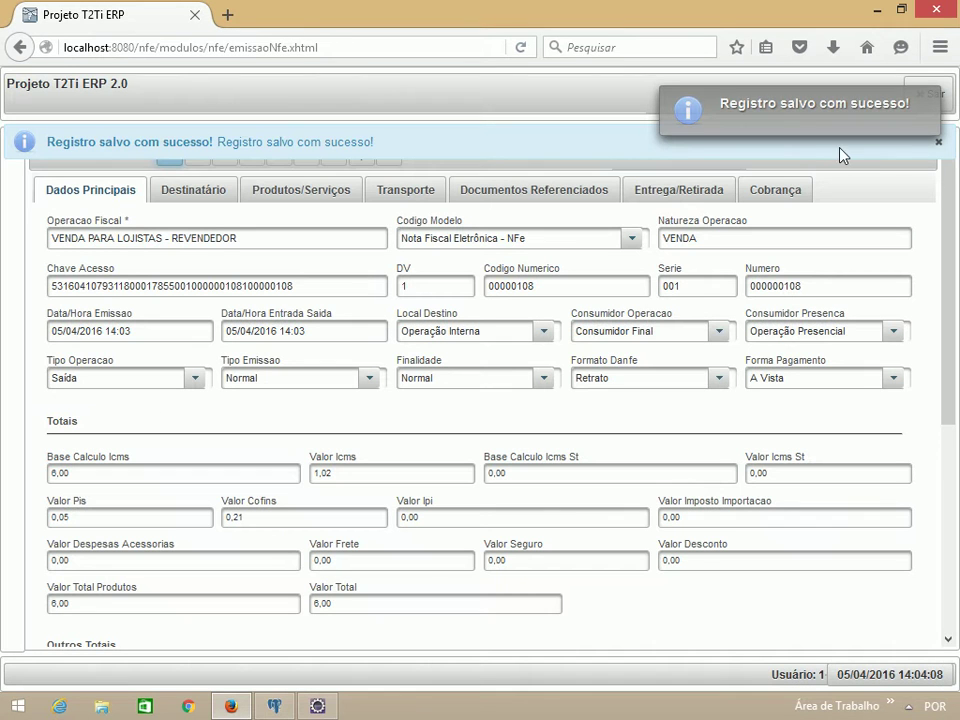
# Step: Upload certificado.pfx from Documentos and unlock it with the certificate password
pyautogui.click(938, 143)
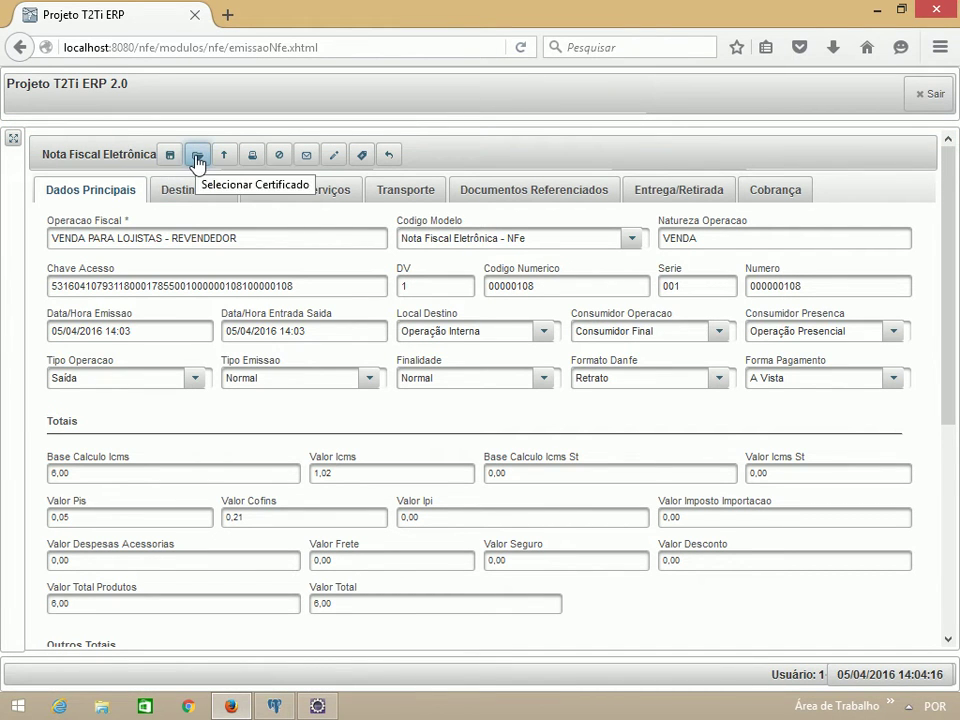
pyautogui.click(197, 157)
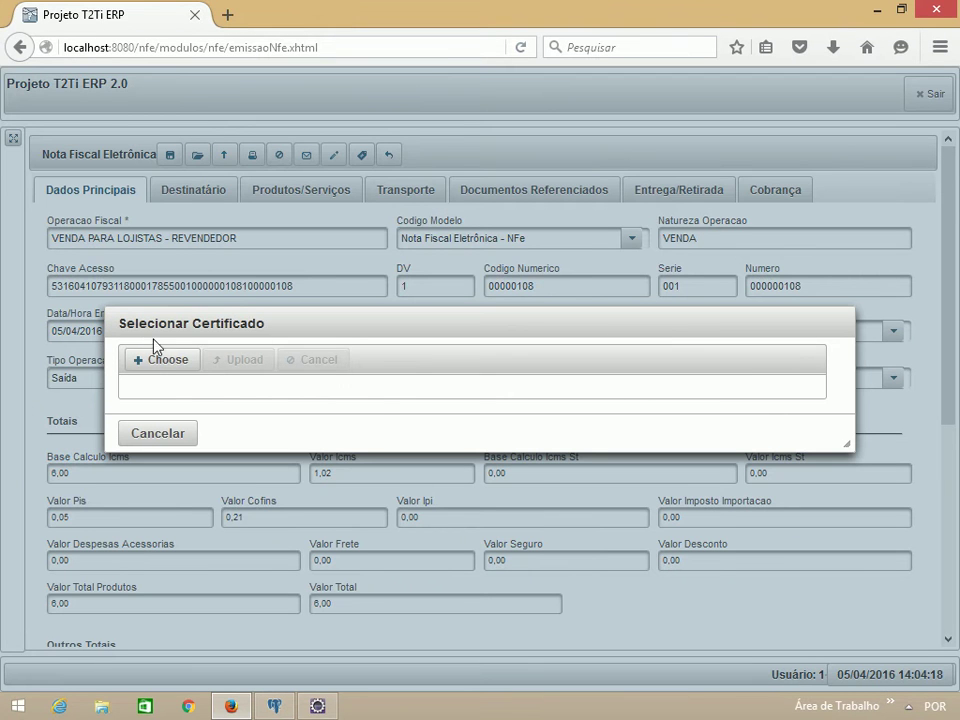
pyautogui.click(156, 360)
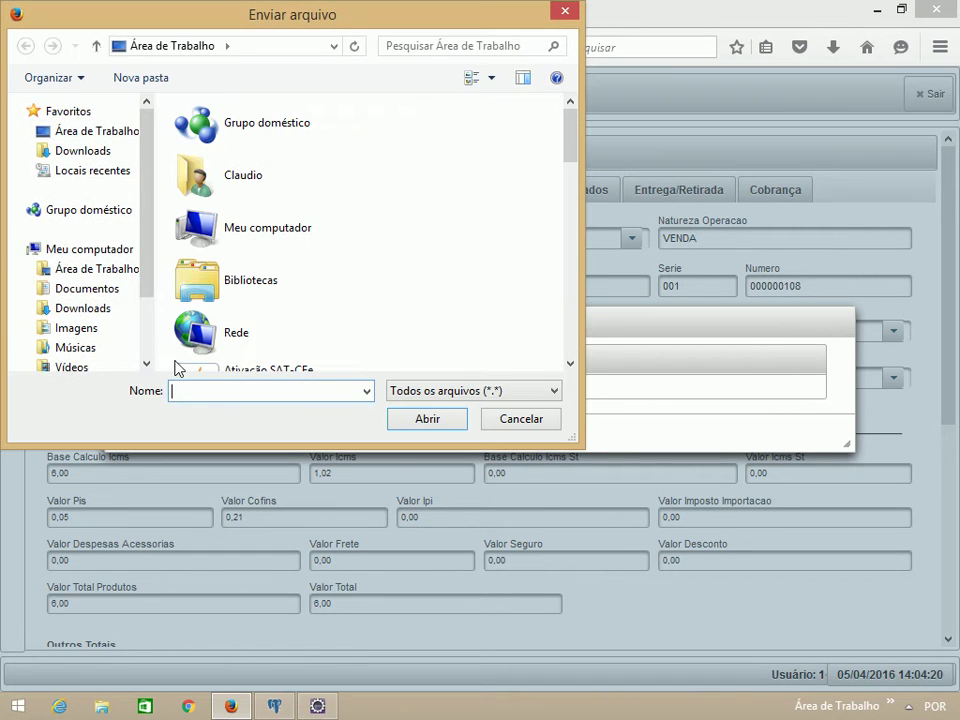
pyautogui.click(80, 288)
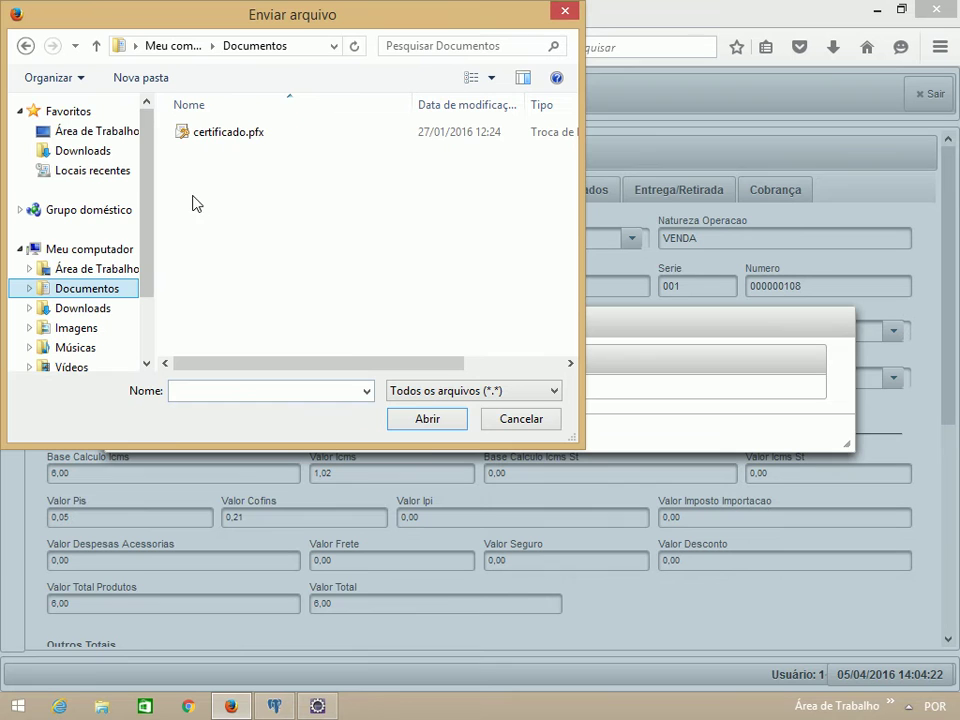
pyautogui.click(224, 133)
pyautogui.click(422, 419)
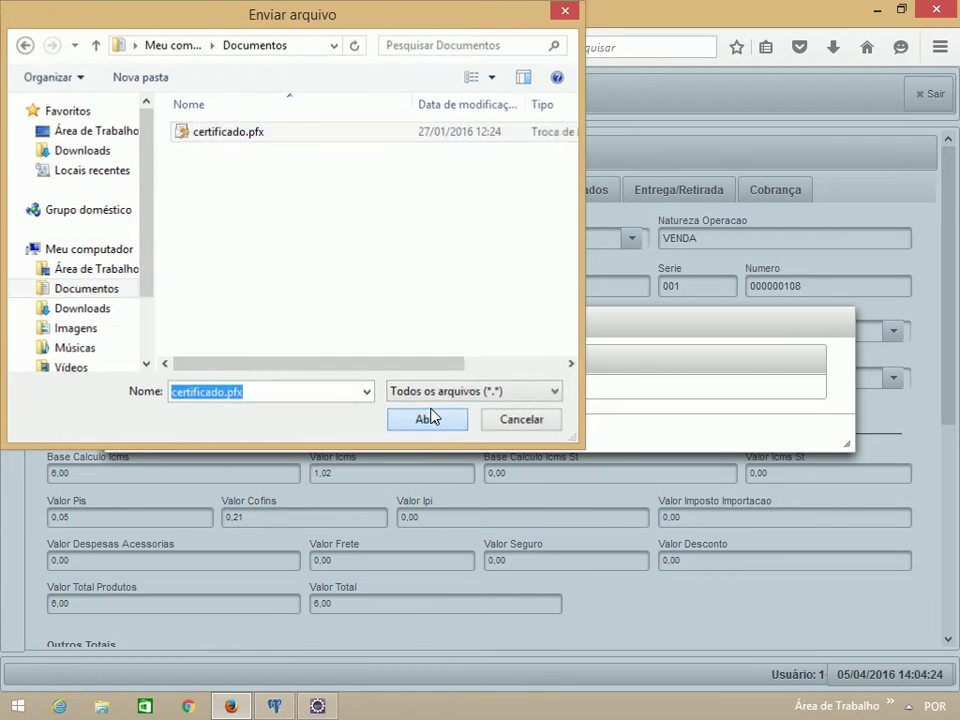
pyautogui.click(246, 366)
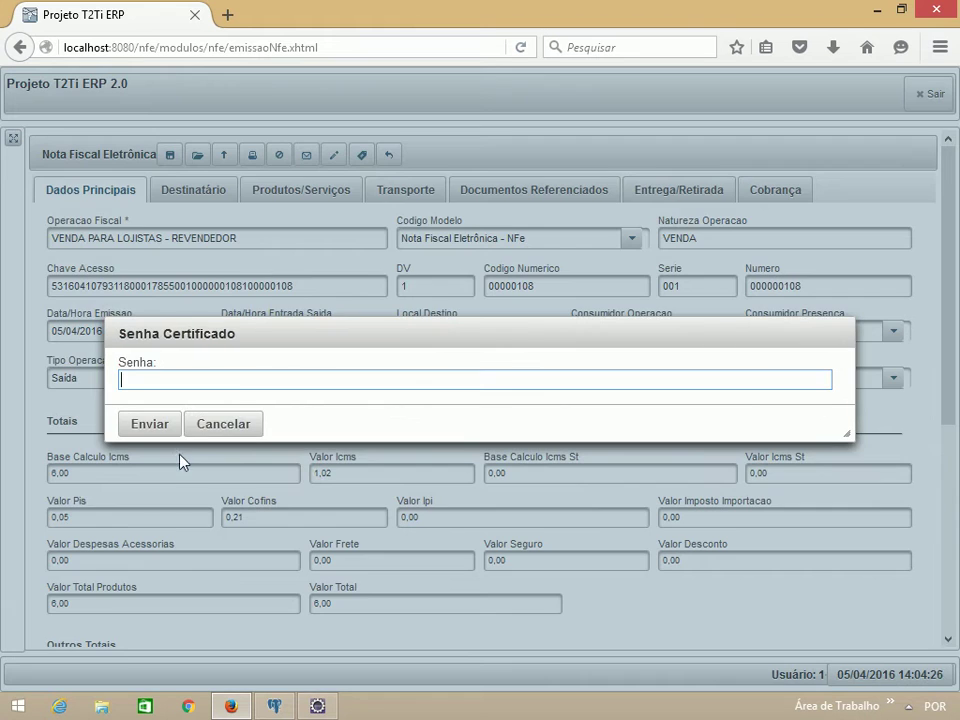
pyautogui.write('123456789012')
pyautogui.press('Return')
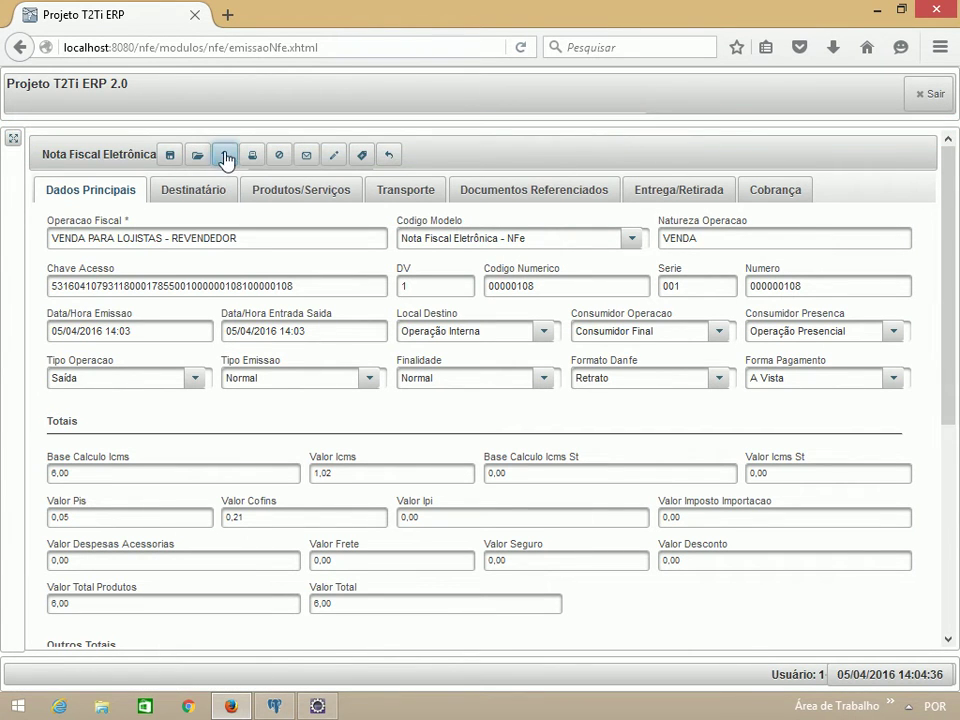
# Step: Send invoice 000000108 to Sefaz, confirming 'NF-e enviada com sucesso!', and select its access key
pyautogui.click(224, 155)
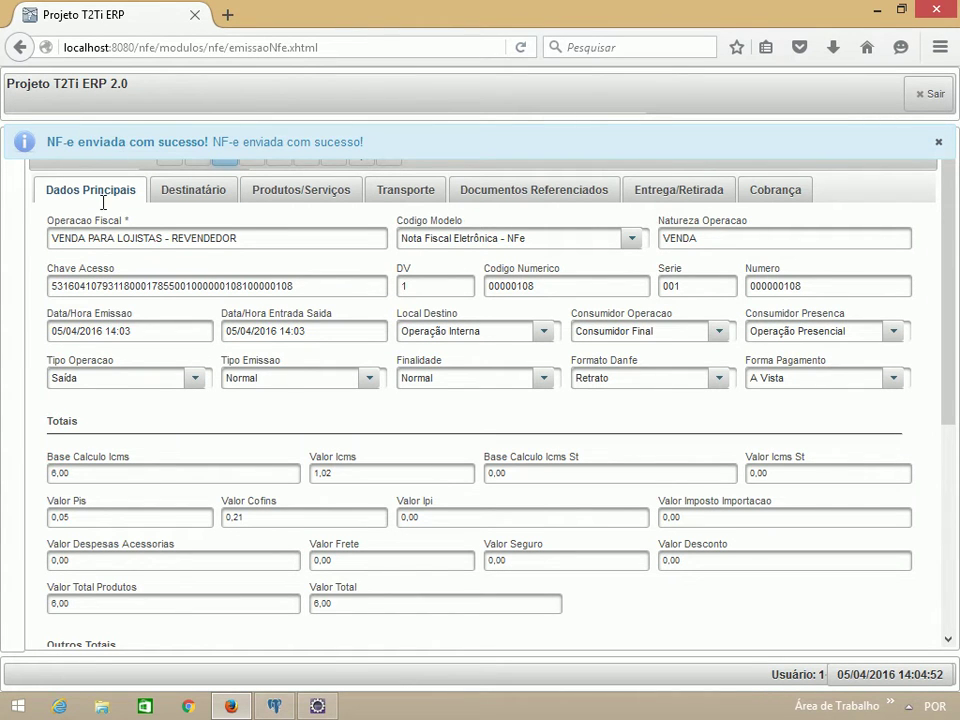
pyautogui.moveTo(300, 286); pyautogui.dragTo(40, 298)
pyautogui.hotkey('ctrl', 'c')
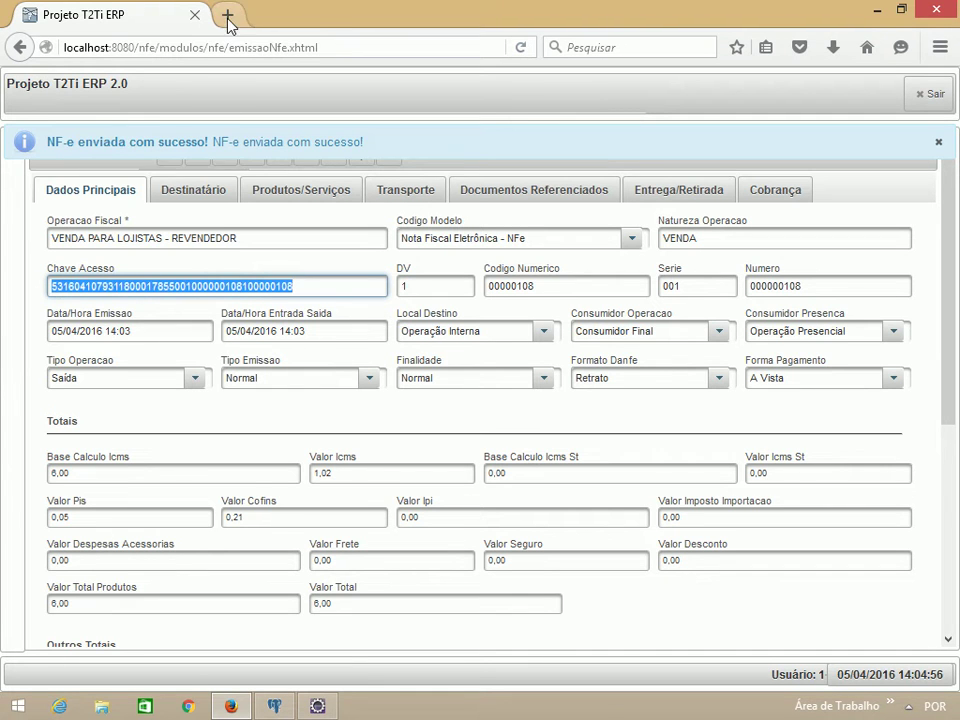
# Step: In a new Firefox tab, search for 'sefaz rs' and open the Secretaria da Fazenda RS site
pyautogui.click(227, 15)
pyautogui.click(345, 192)
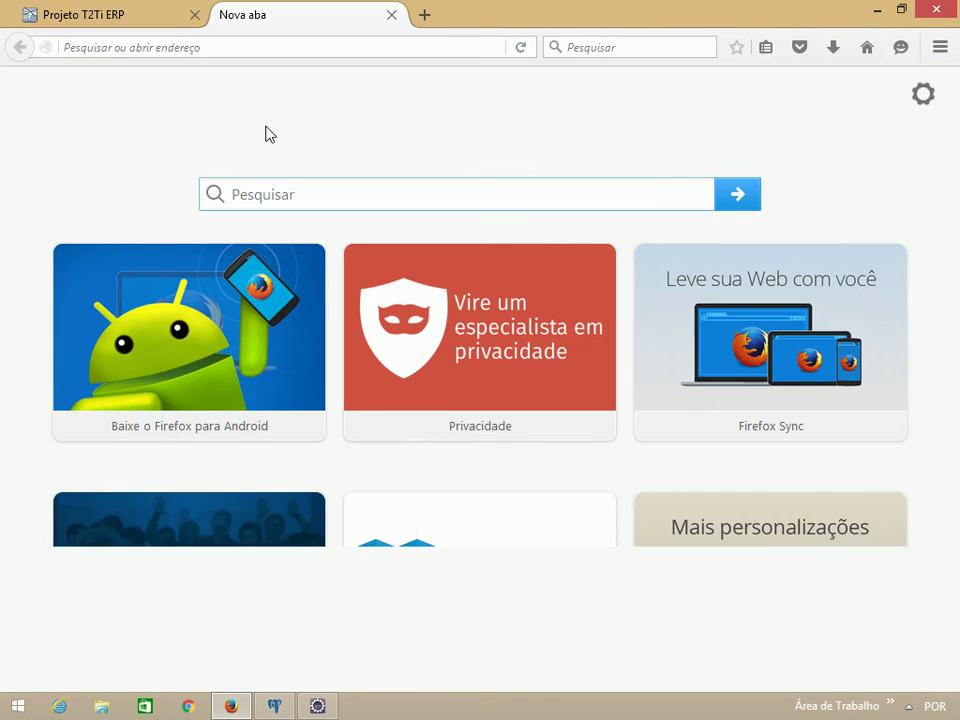
pyautogui.write('s')
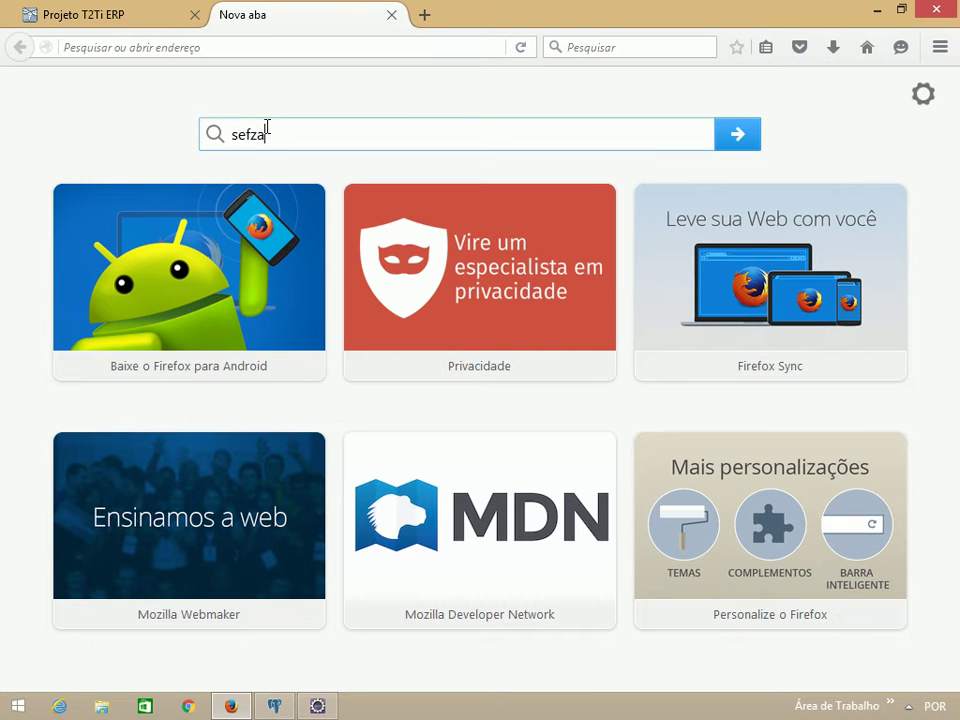
pyautogui.write('efaz rs')
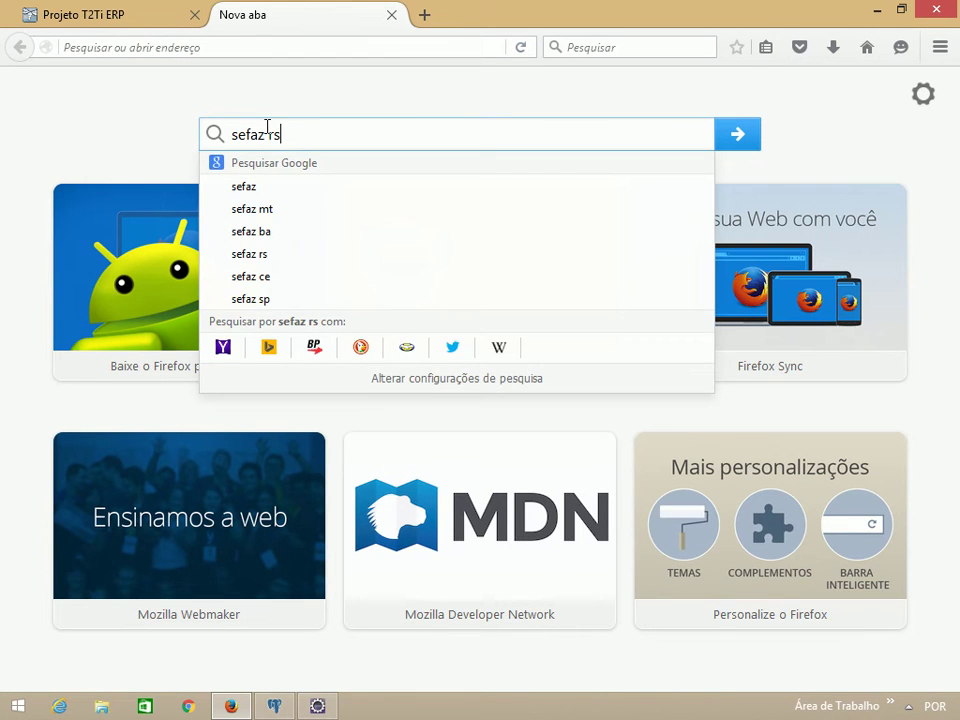
pyautogui.press('Return')
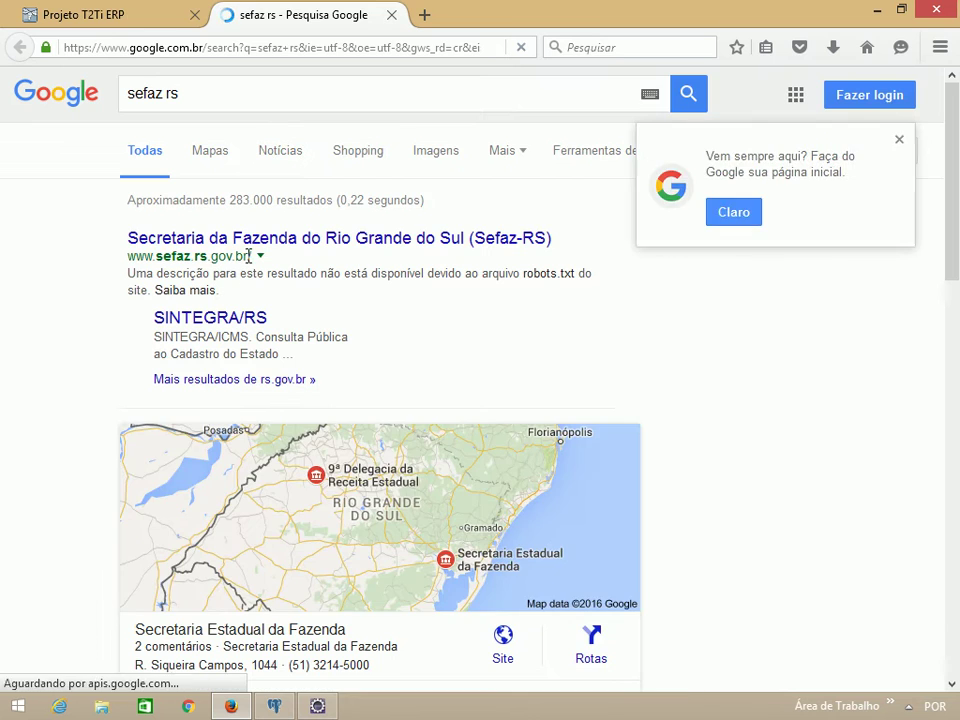
pyautogui.click(230, 238)
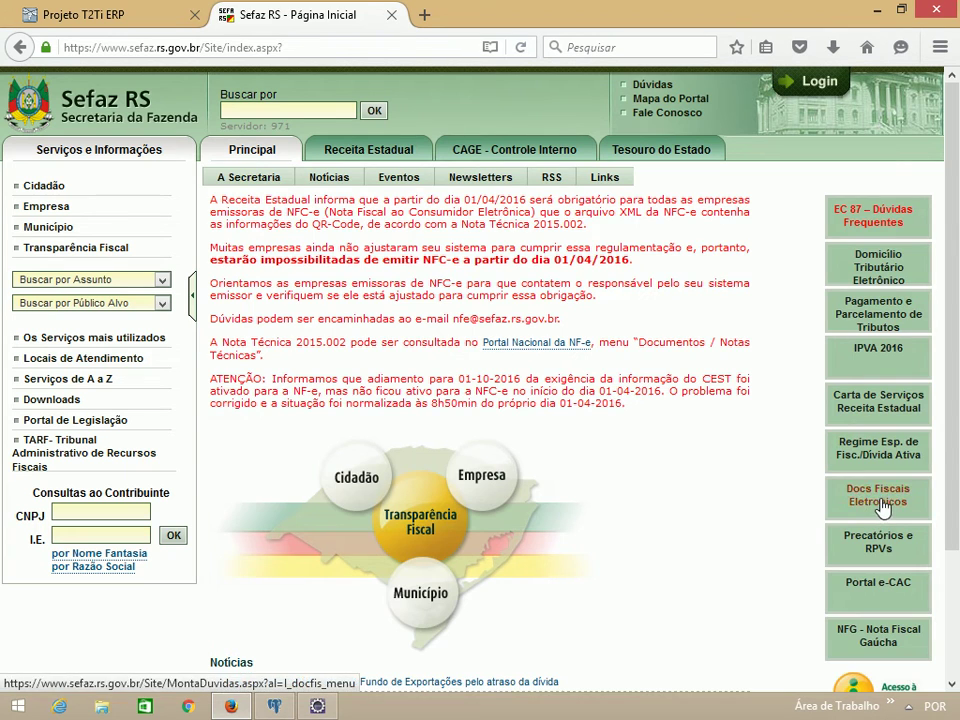
# Step: Navigate the Sefaz RS site to the full NF-e lookup form
pyautogui.click(830, 512)
pyautogui.click(292, 330)
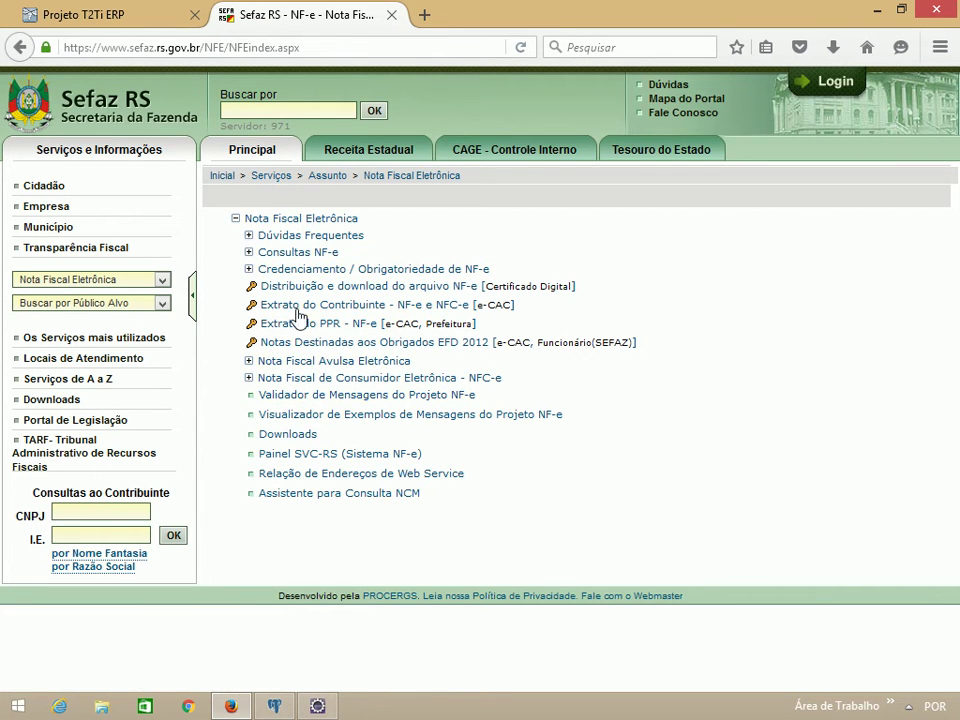
pyautogui.click(296, 254)
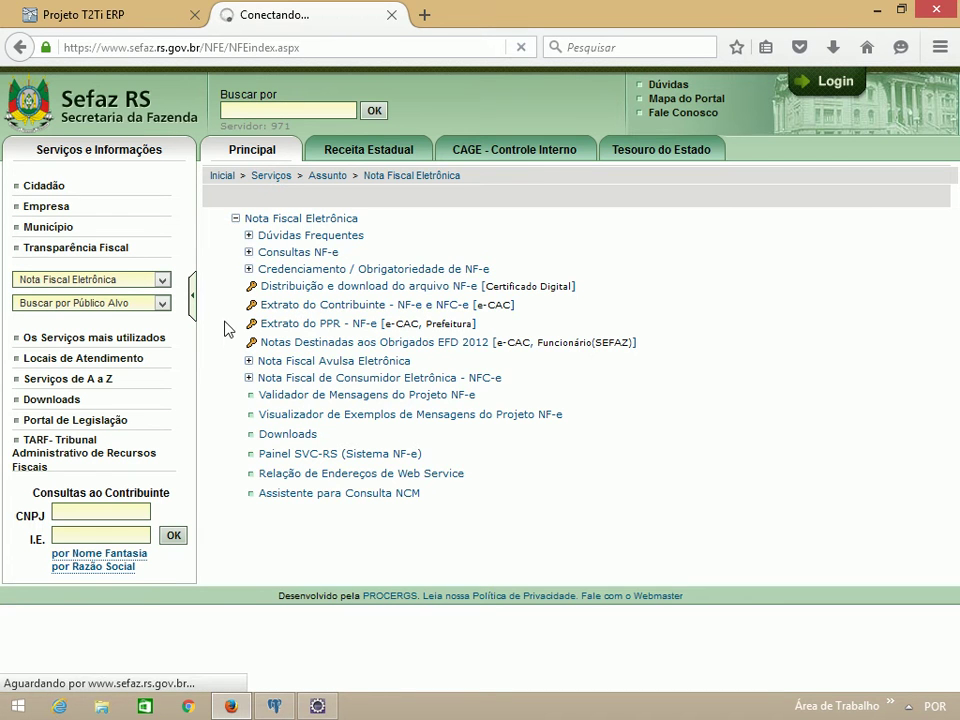
pyautogui.click(309, 337)
# Step: Query invoice 108 in Ambiente de Homologação using the pasted access key
pyautogui.click(220, 264)
pyautogui.hotkey('ctrl', 'v')
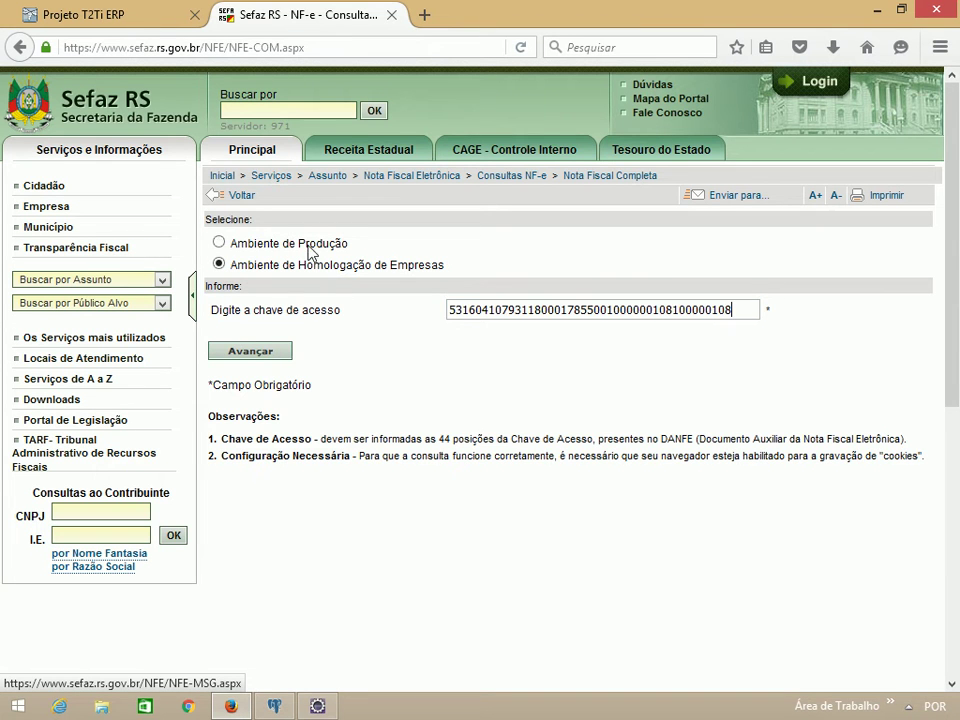
pyautogui.click(148, 24)
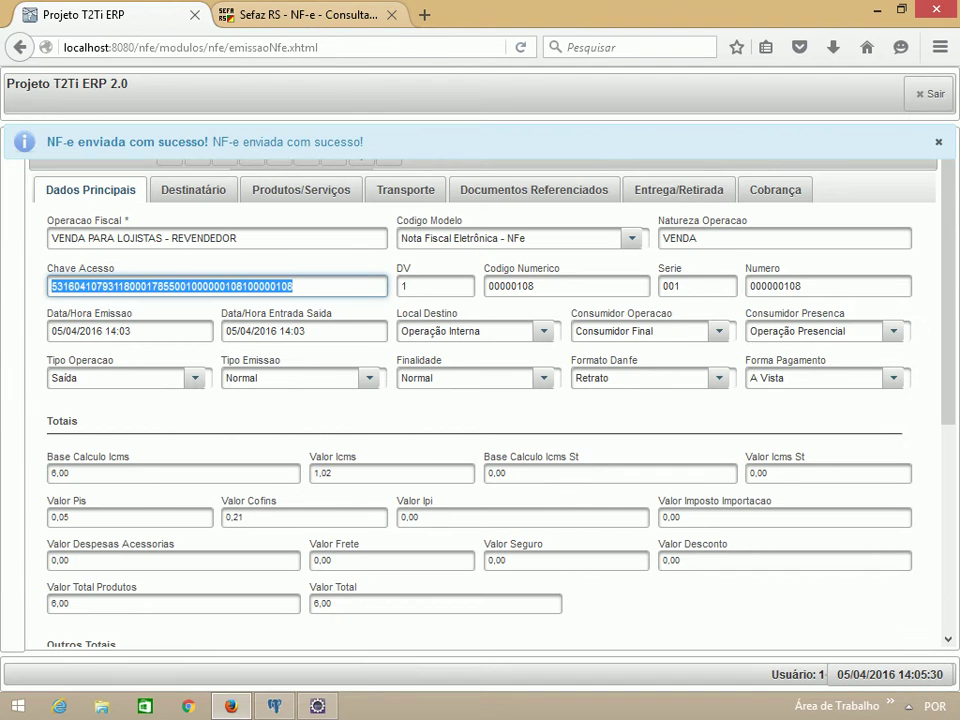
pyautogui.click(310, 20)
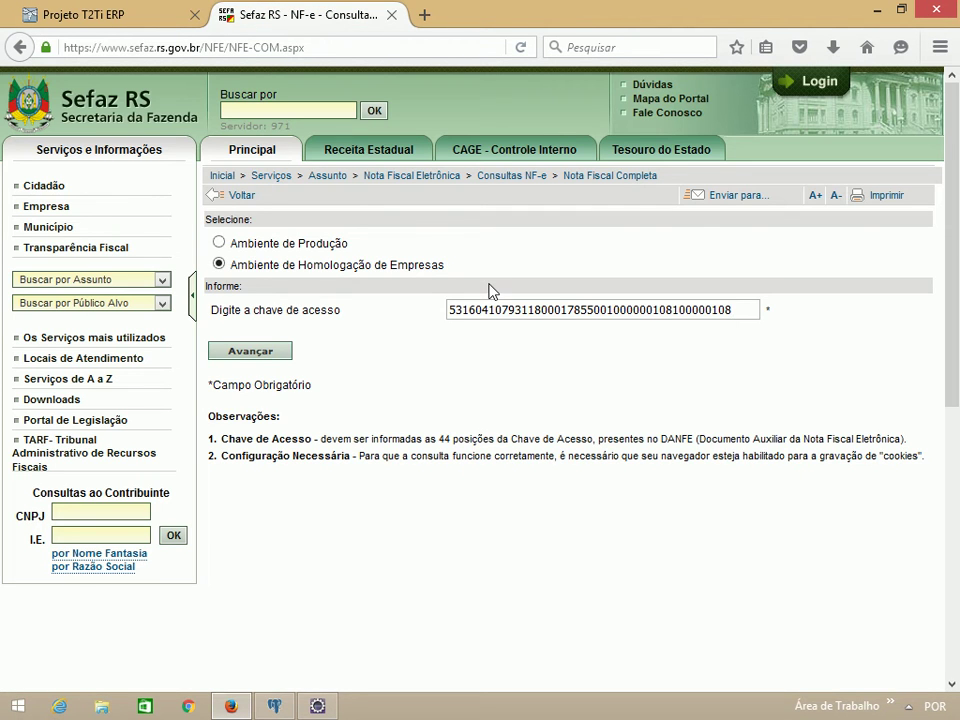
pyautogui.click(255, 350)
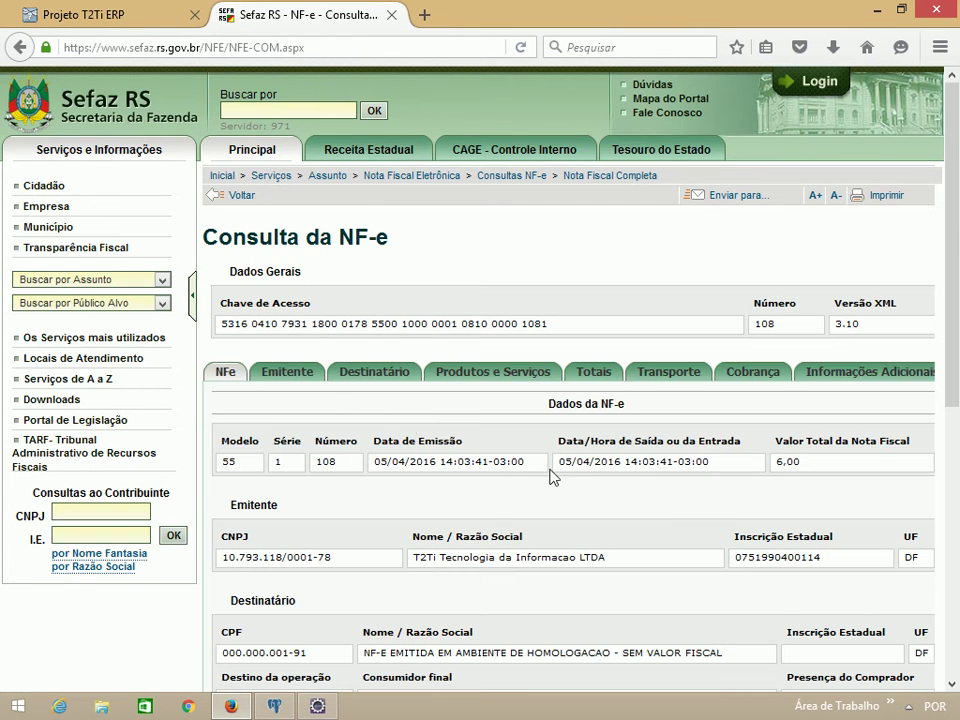
pyautogui.click(90, 15)
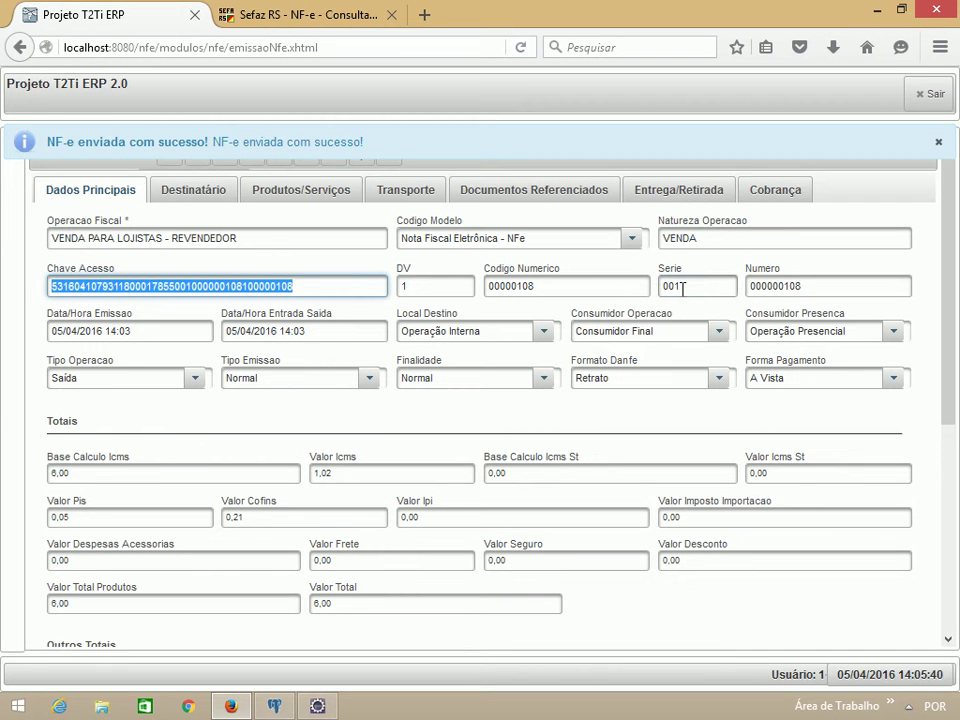
pyautogui.click(300, 15)
pyautogui.scroll(-8, 560, 400)
pyautogui.scroll(6, 556, 425)
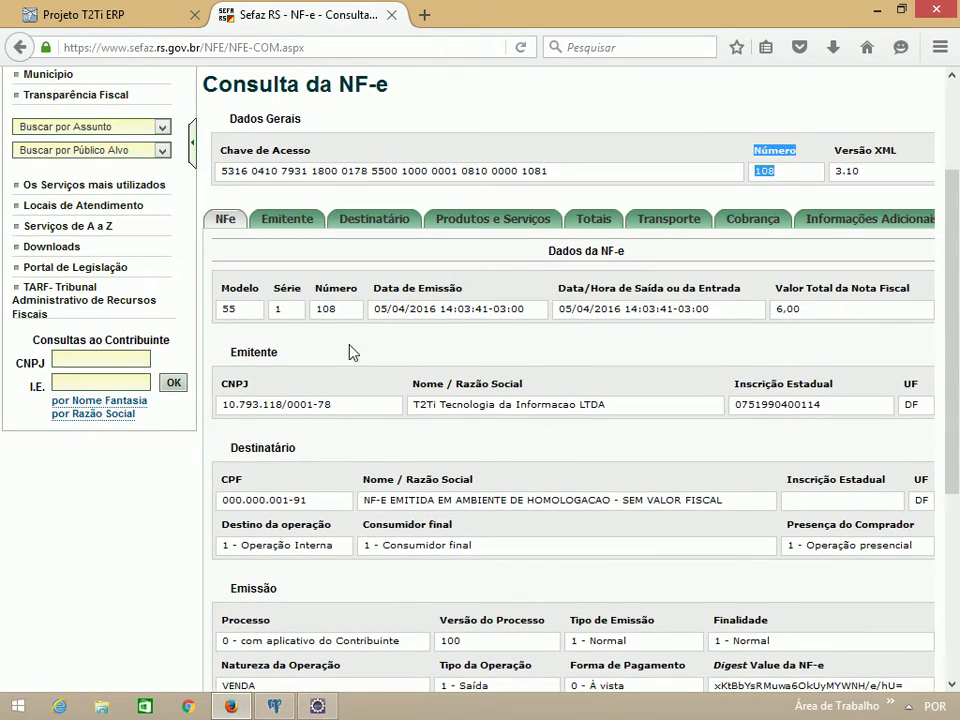
pyautogui.scroll(-4, 350, 352)
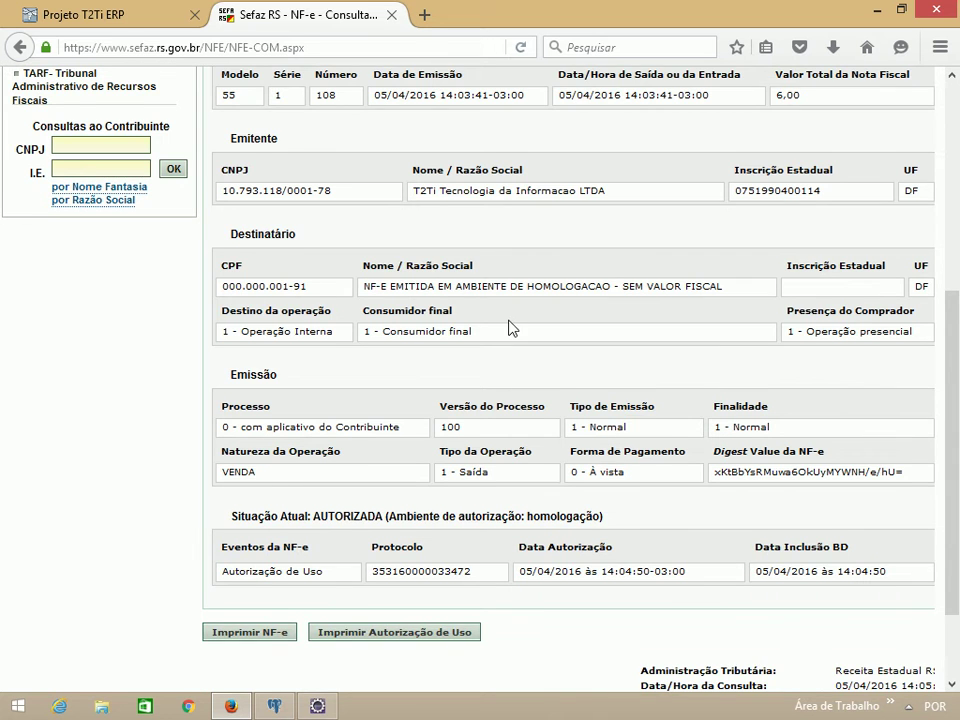
pyautogui.scroll(3, 505, 326)
pyautogui.click(288, 114)
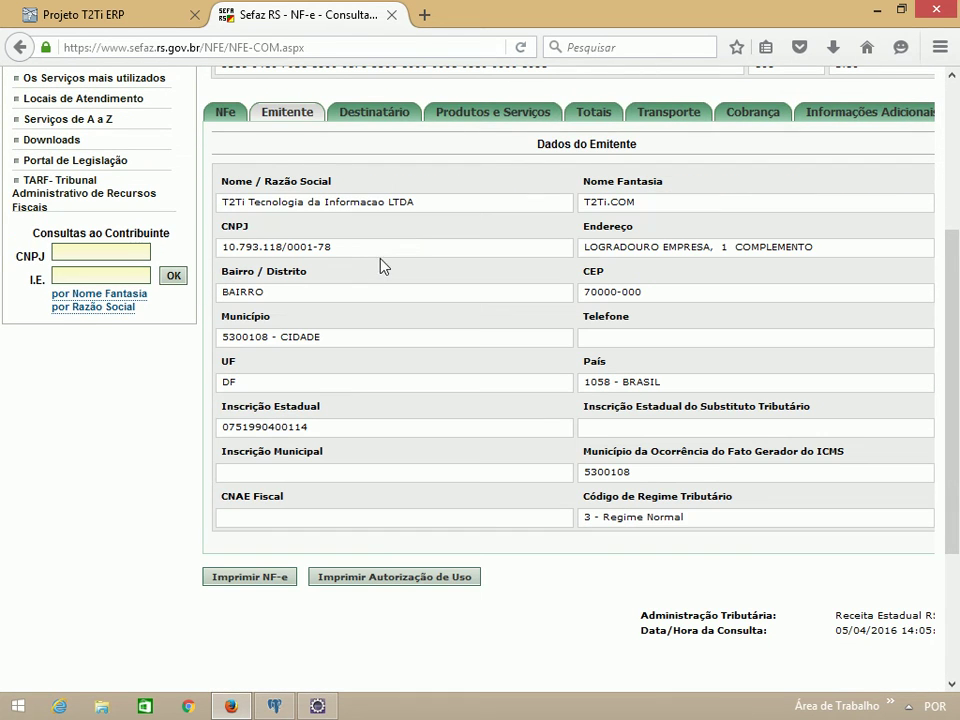
pyautogui.click(368, 113)
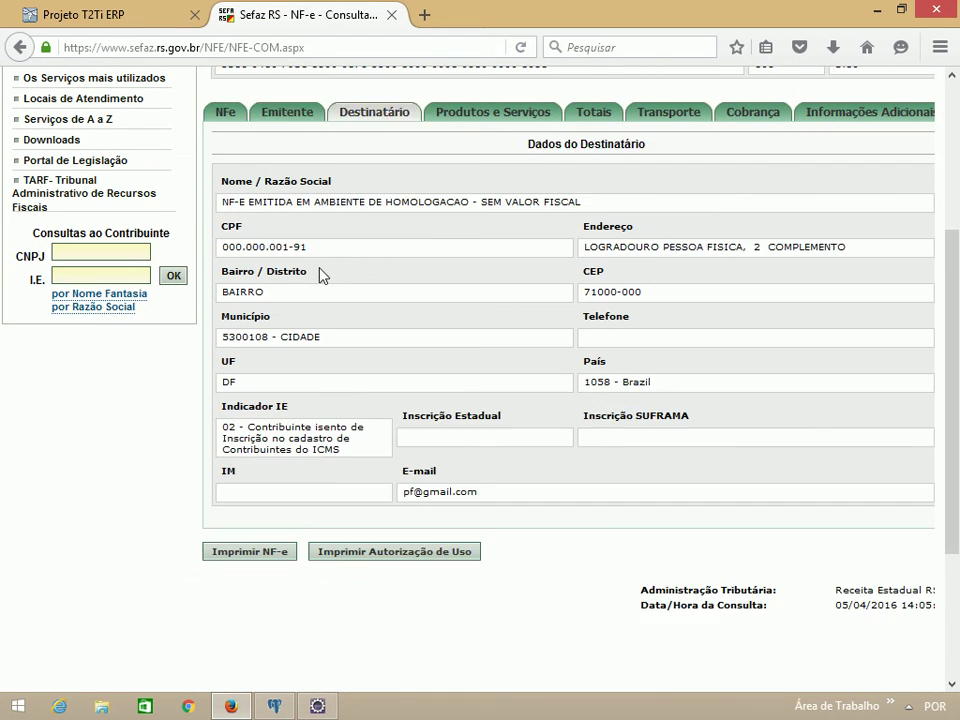
pyautogui.click(482, 114)
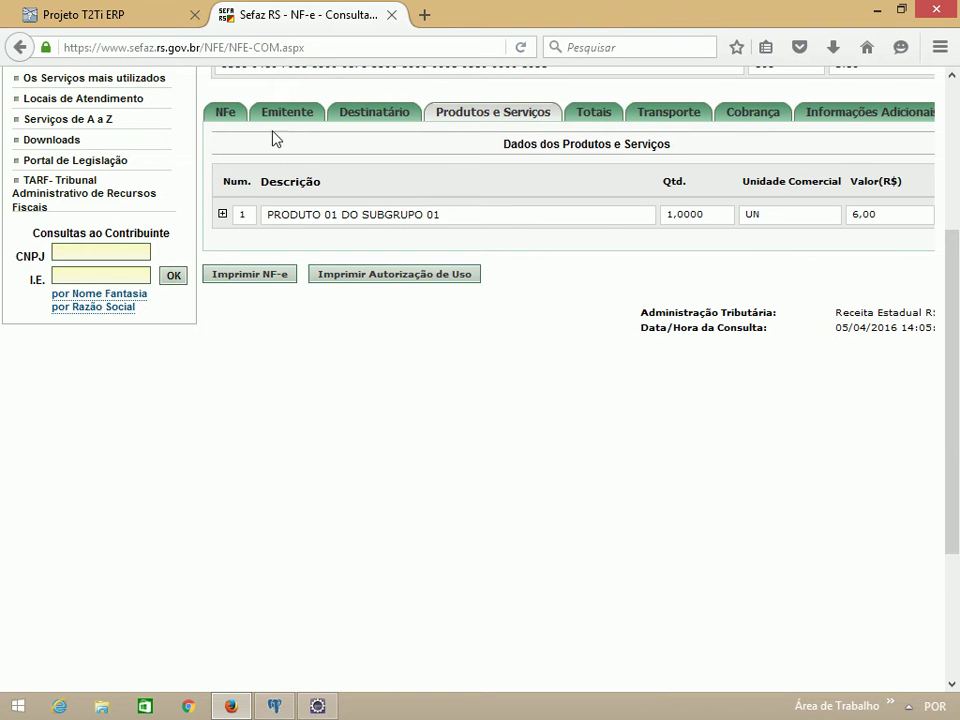
pyautogui.click(590, 115)
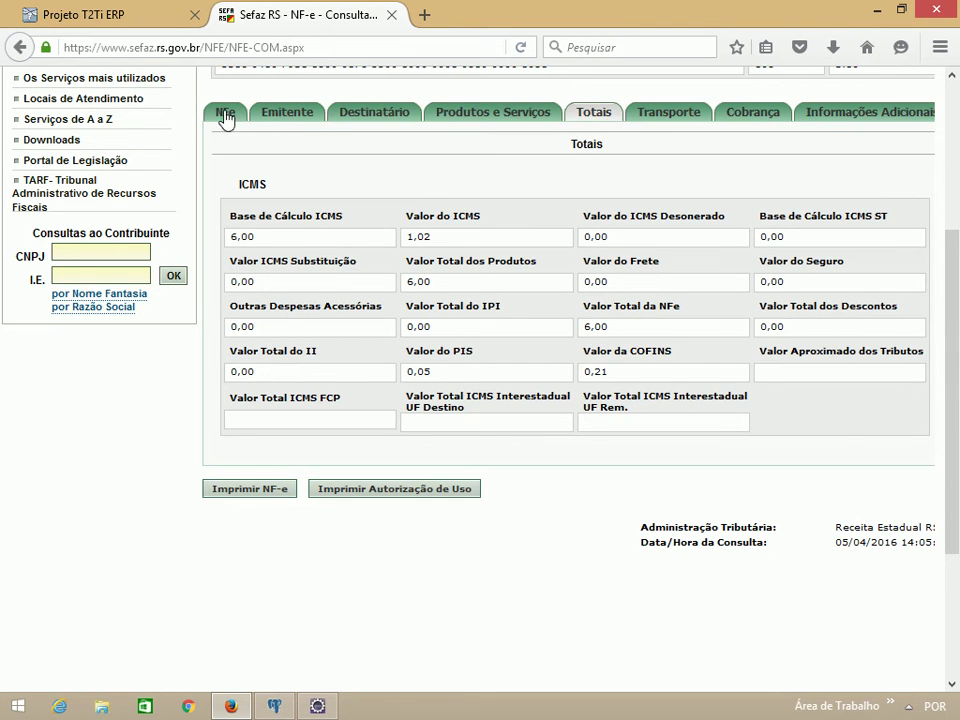
pyautogui.click(226, 118)
pyautogui.scroll(-5, 306, 300)
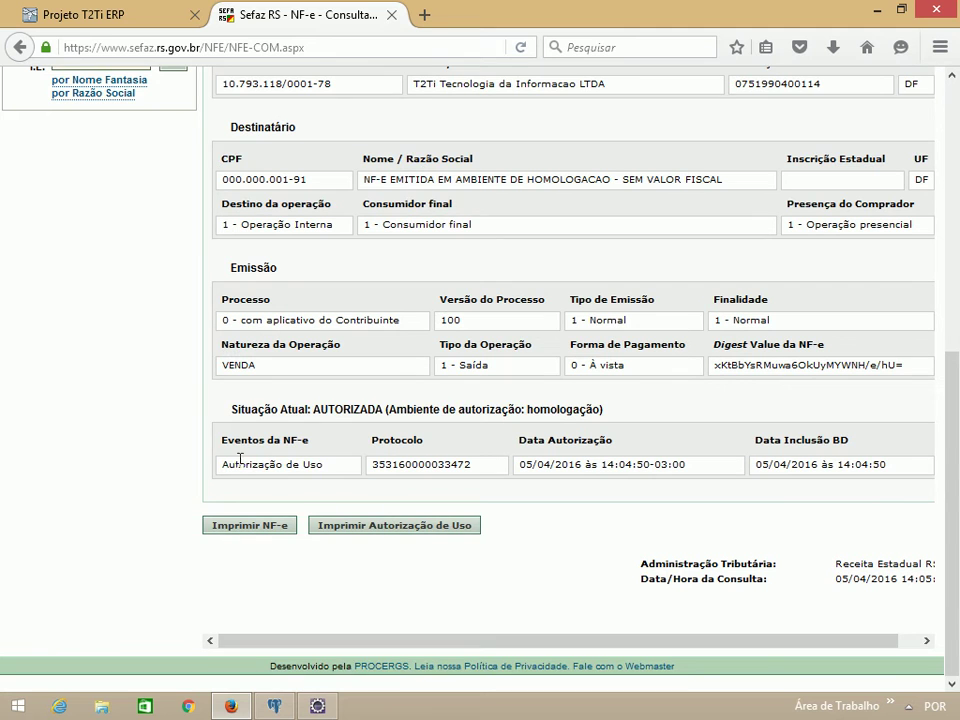
pyautogui.moveTo(224, 466); pyautogui.dragTo(318, 465)
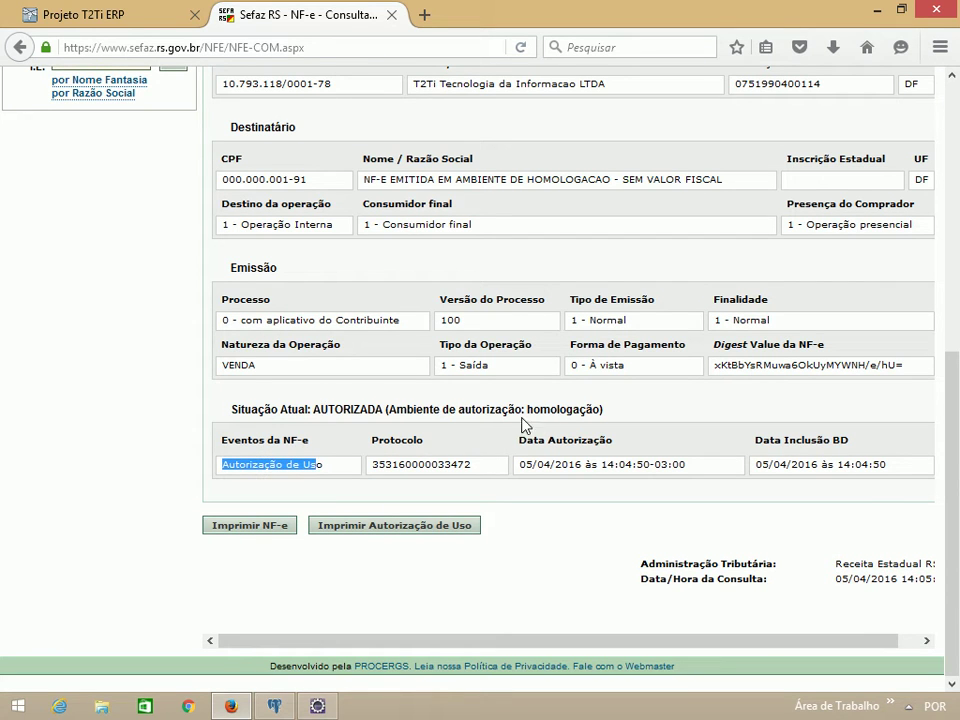
pyautogui.moveTo(594, 409); pyautogui.dragTo(458, 409)
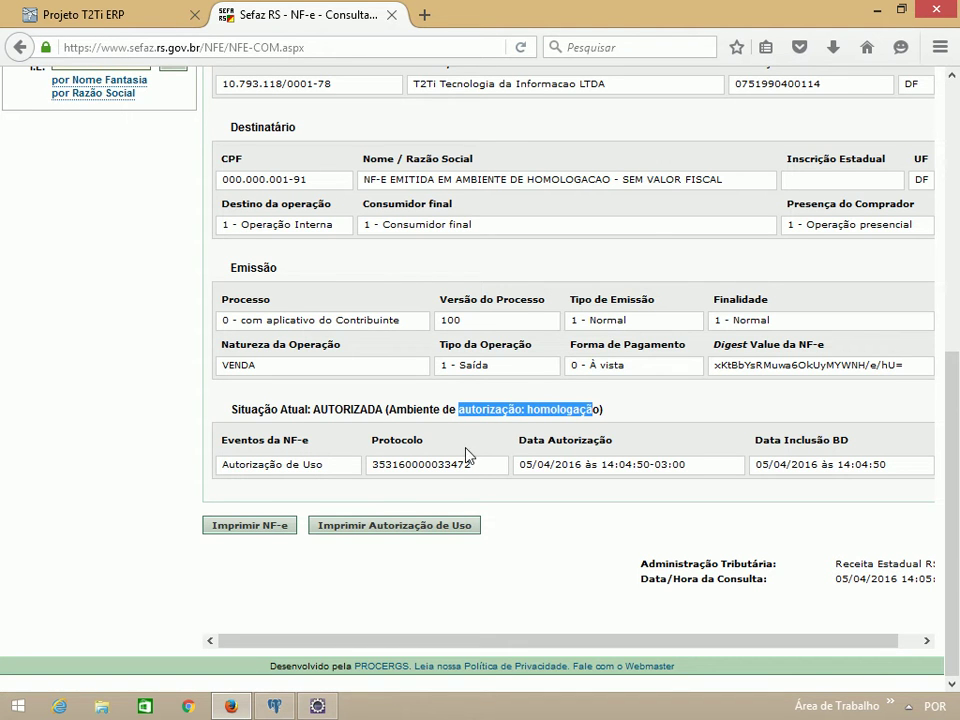
# Step: Return to the ERP tab and dismiss the 'NF-e enviada com sucesso!' message for invoice 000000108
pyautogui.click(76, 18)
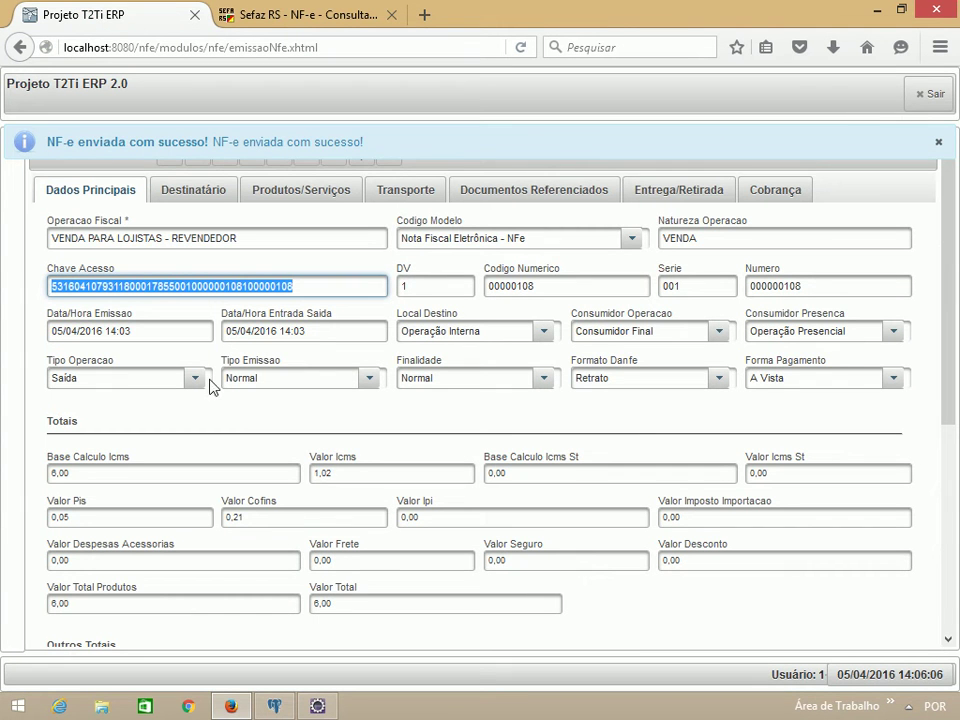
pyautogui.click(938, 142)
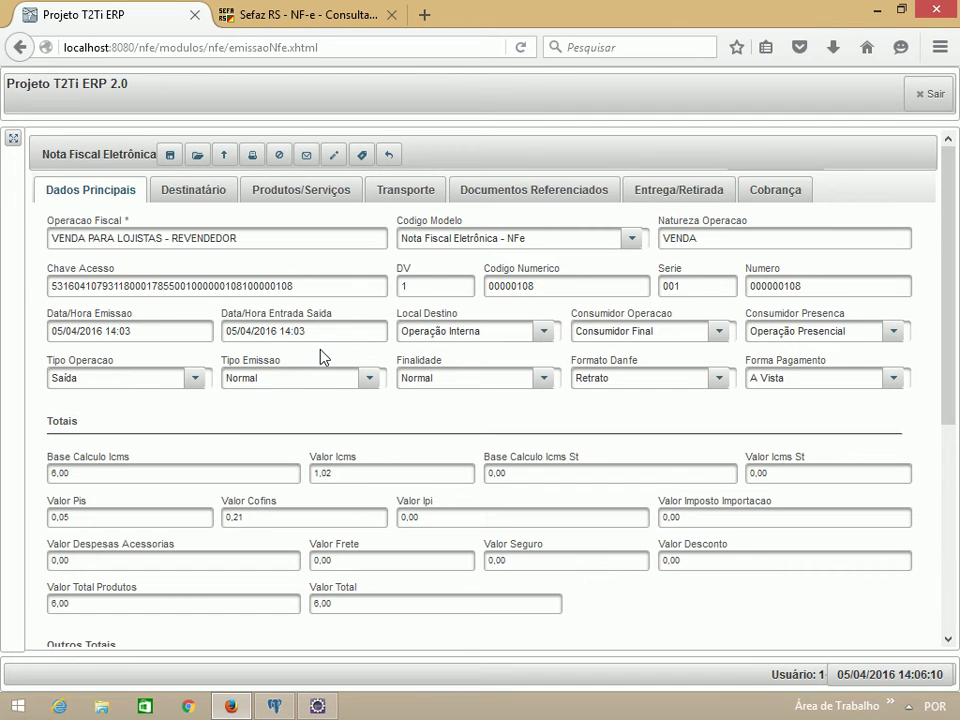
# Step: Print the DANFE for invoice 108 and open the PDF with Adobe Acrobat Reader DC
pyautogui.click(252, 157)
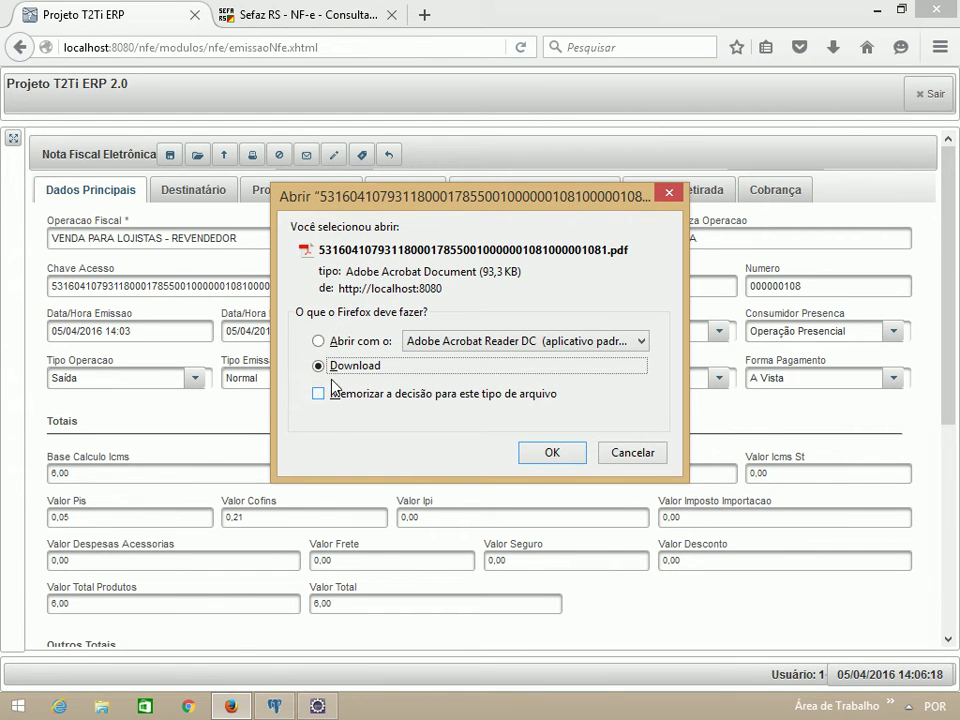
pyautogui.click(318, 342)
pyautogui.click(552, 452)
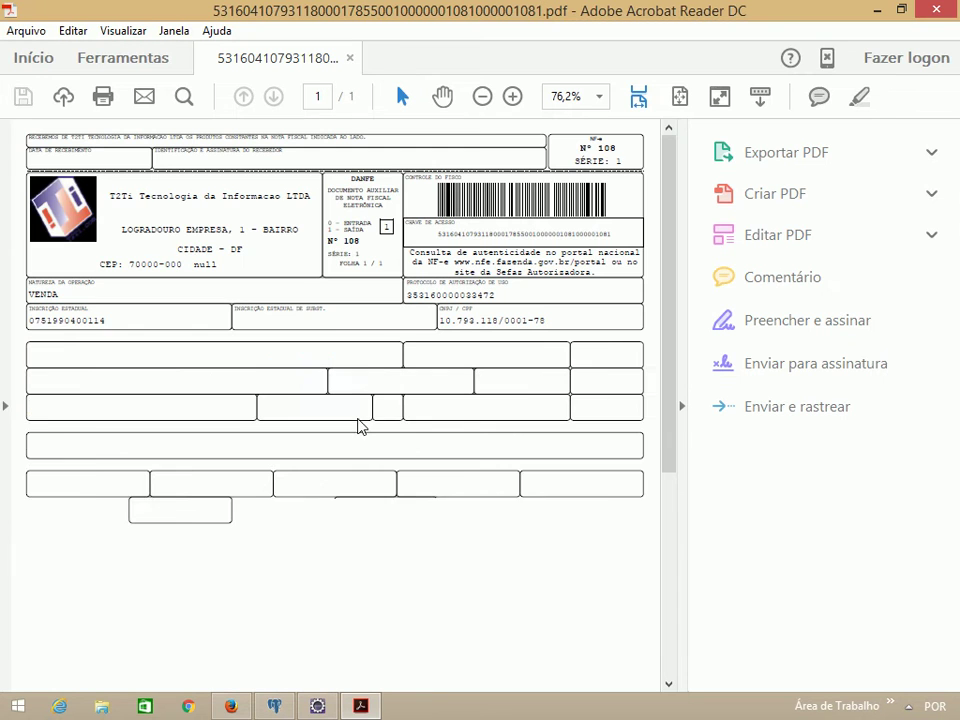
# Step: Review the DANFE PDF and close Acrobat Reader with Alt+F4
pyautogui.scroll(-3, 381, 349)
pyautogui.scroll(3, 381, 349)
pyautogui.hotkey('alt', 'F4')
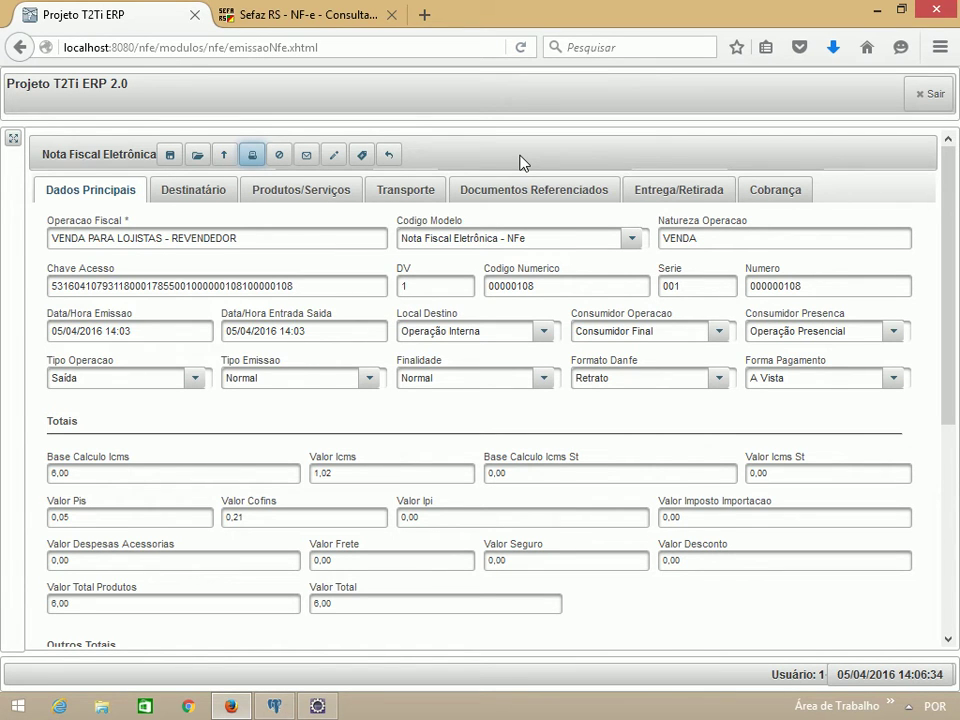
# Step: Reprint the DANFE with the justification 'reimpressao autorizada'
pyautogui.click(252, 158)
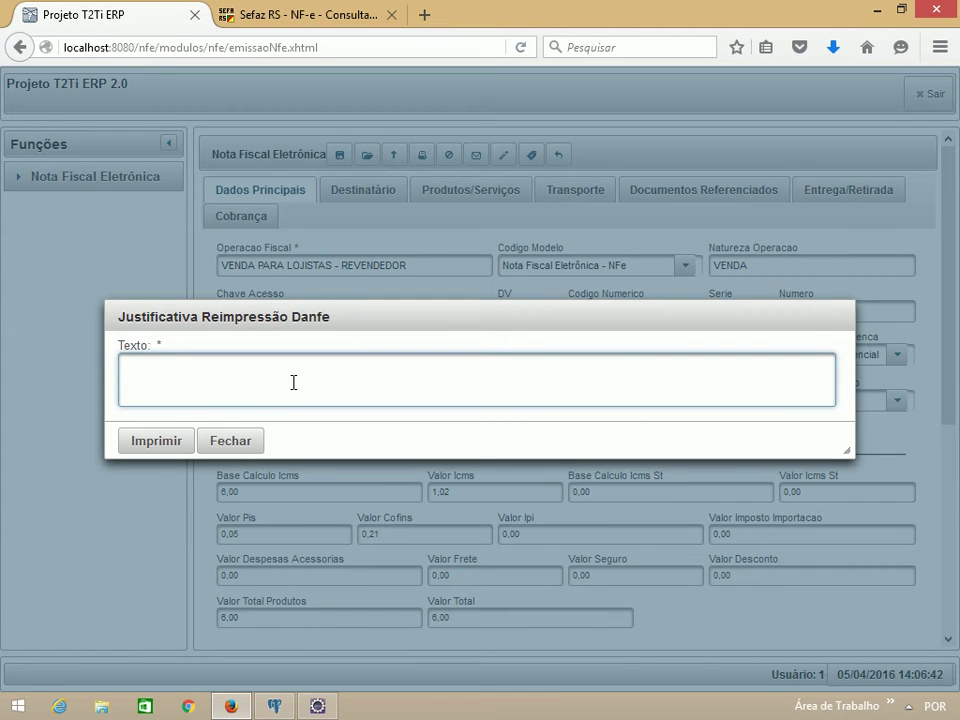
pyautogui.write('impressao autorizada.')
pyautogui.click(155, 441)
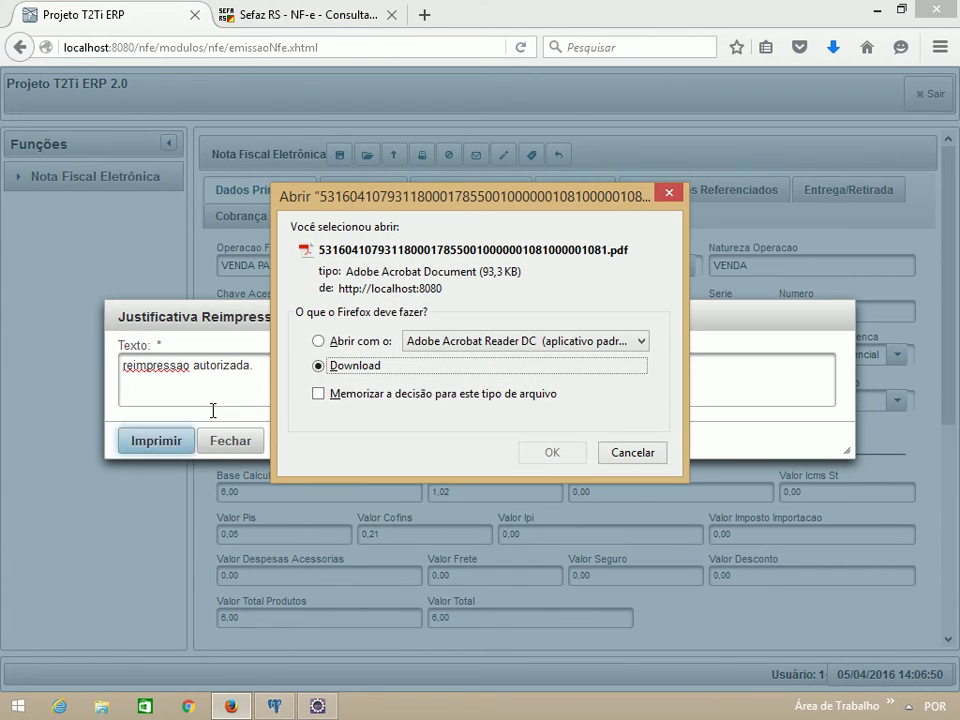
# Step: View the reprinted DANFE PDF in Acrobat Reader, then close it and the reprint dialog
pyautogui.click(320, 341)
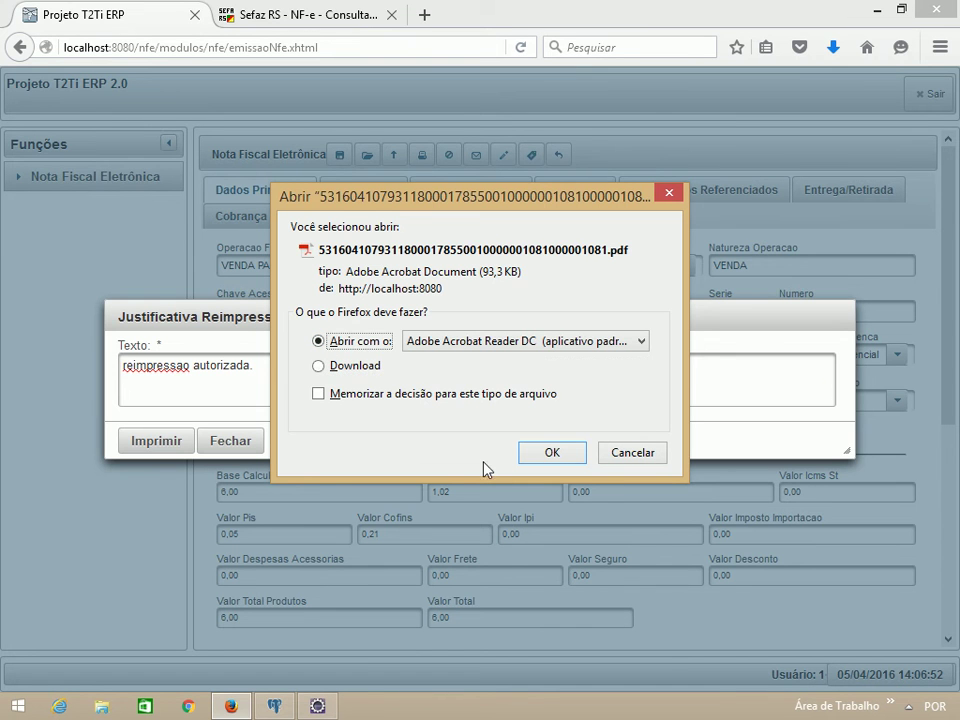
pyautogui.click(552, 452)
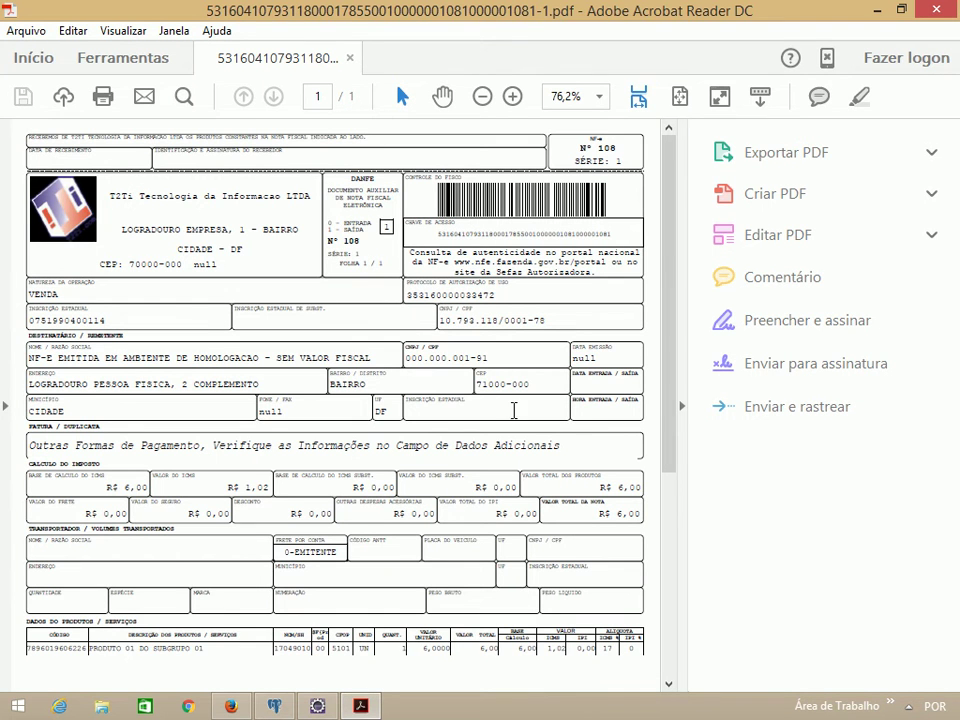
pyautogui.click(934, 10)
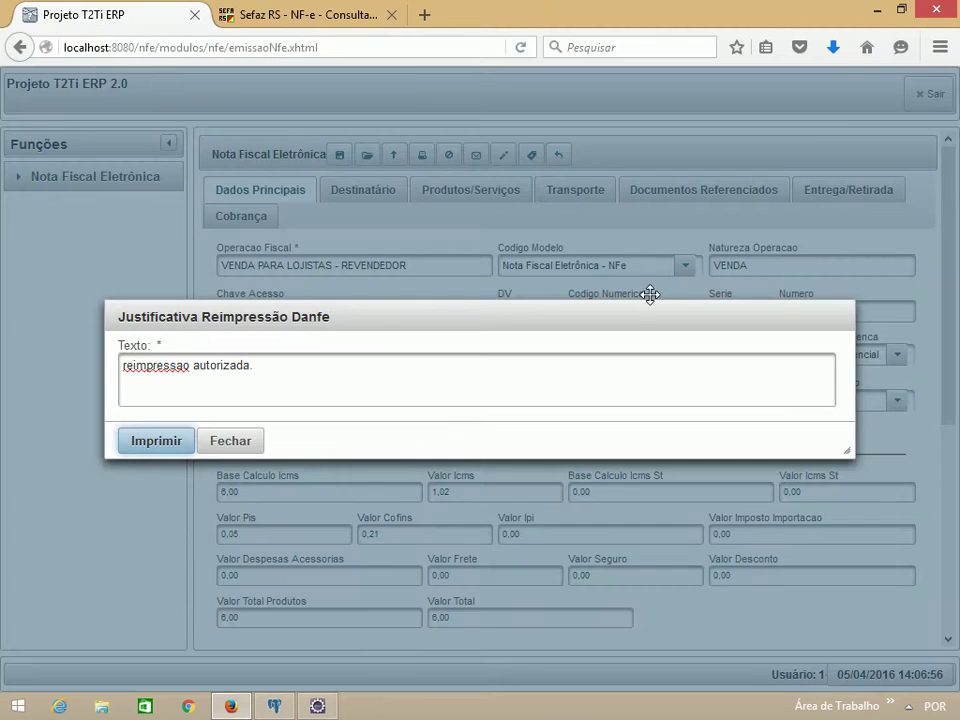
pyautogui.click(223, 441)
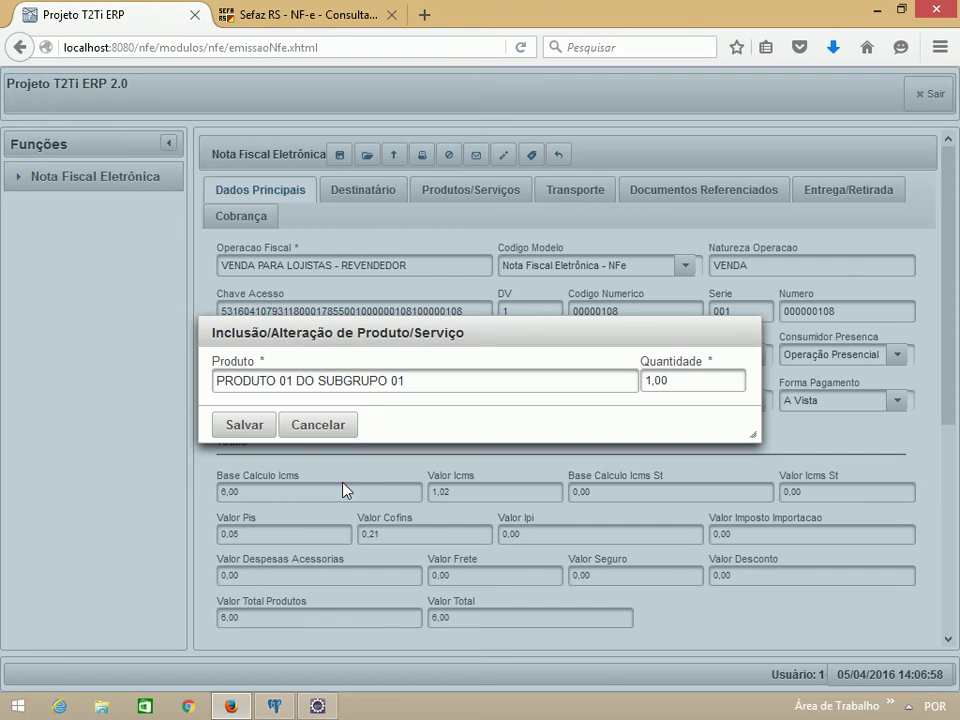
# Step: Dismiss the product dialog and generate the invoice's shipping-box label PDF in Acrobat Reader
pyautogui.click(314, 430)
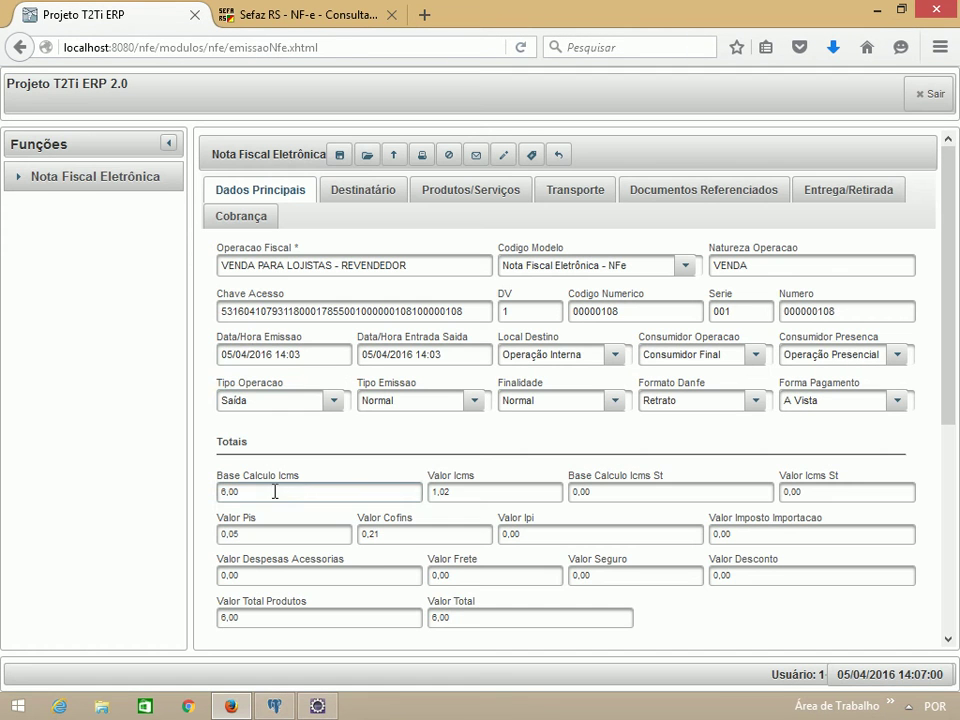
pyautogui.click(169, 144)
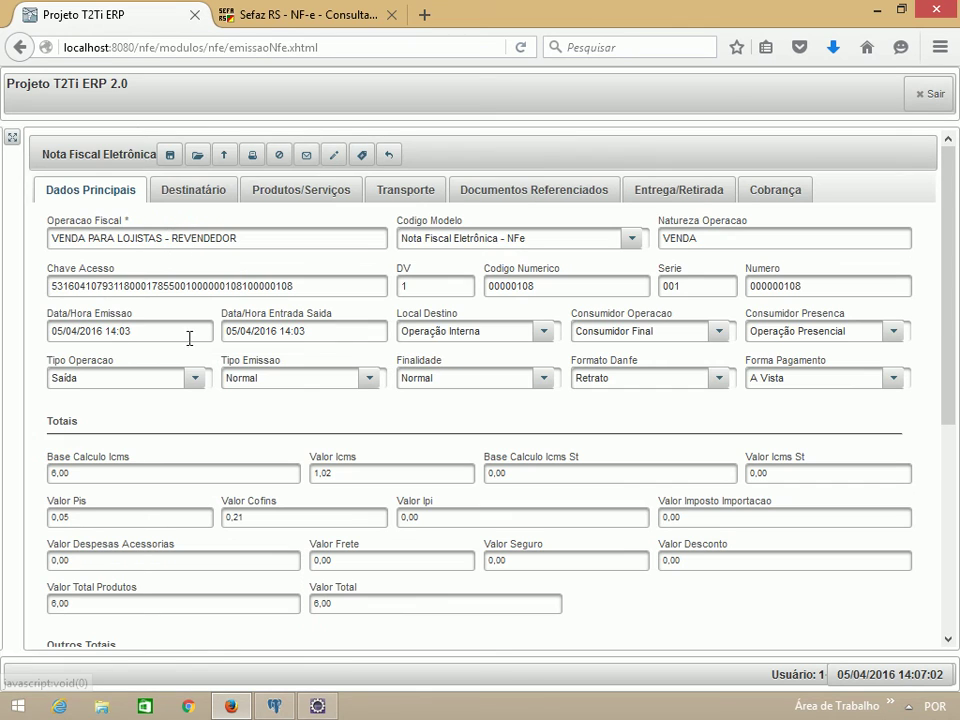
pyautogui.click(361, 156)
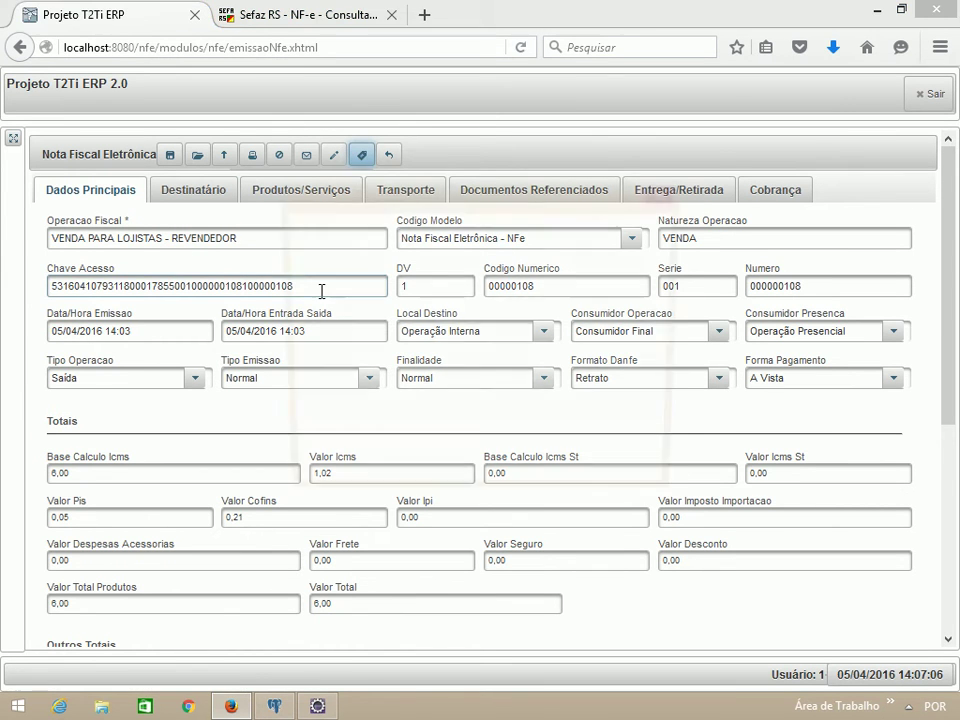
pyautogui.click(318, 341)
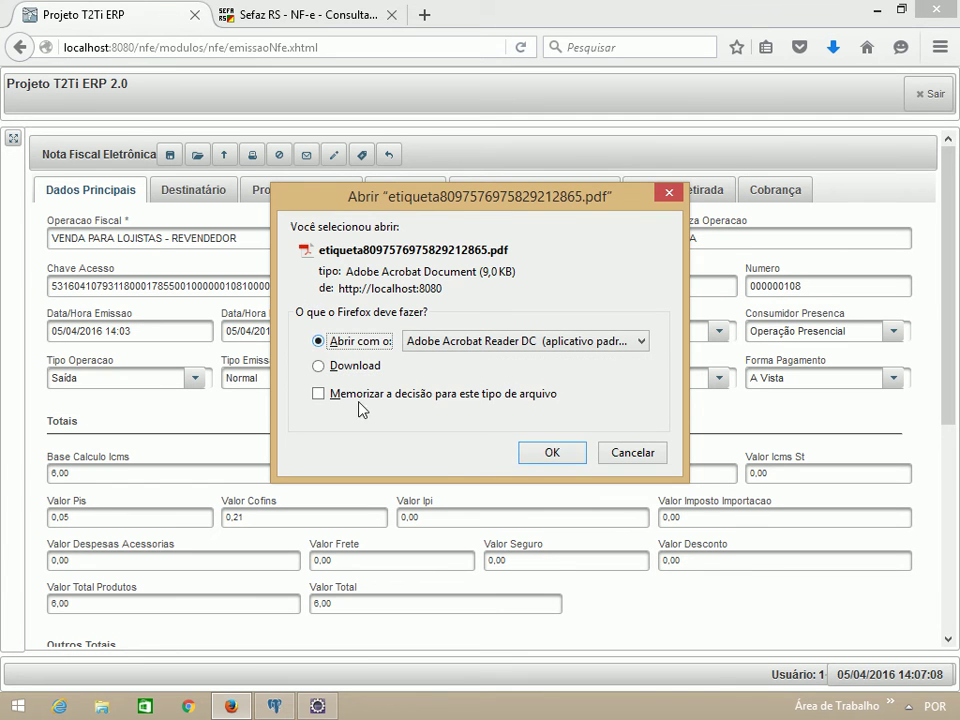
pyautogui.click(551, 453)
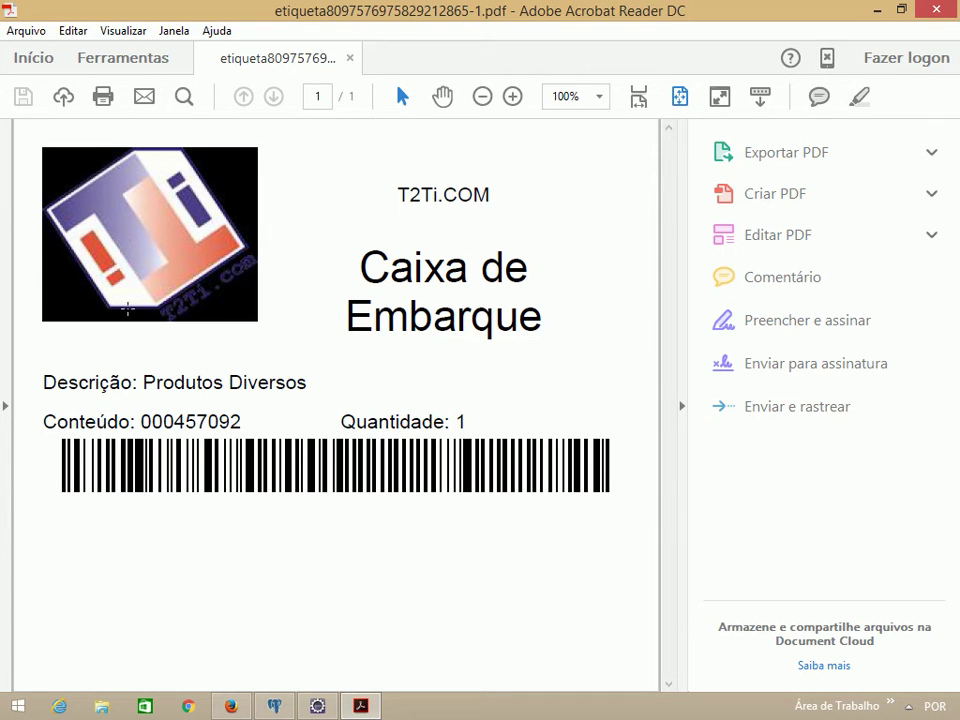
# Step: Check the Caixa de Embarque label's description and quantity, then close Acrobat Reader
pyautogui.moveTo(43, 382); pyautogui.dragTo(356, 386)
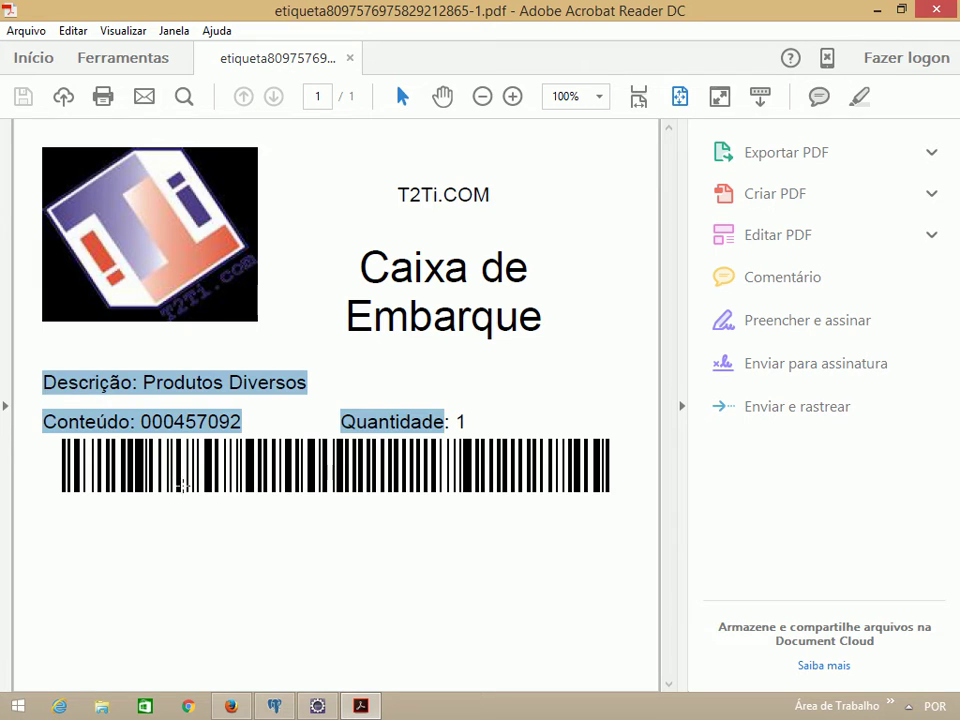
pyautogui.click(194, 430)
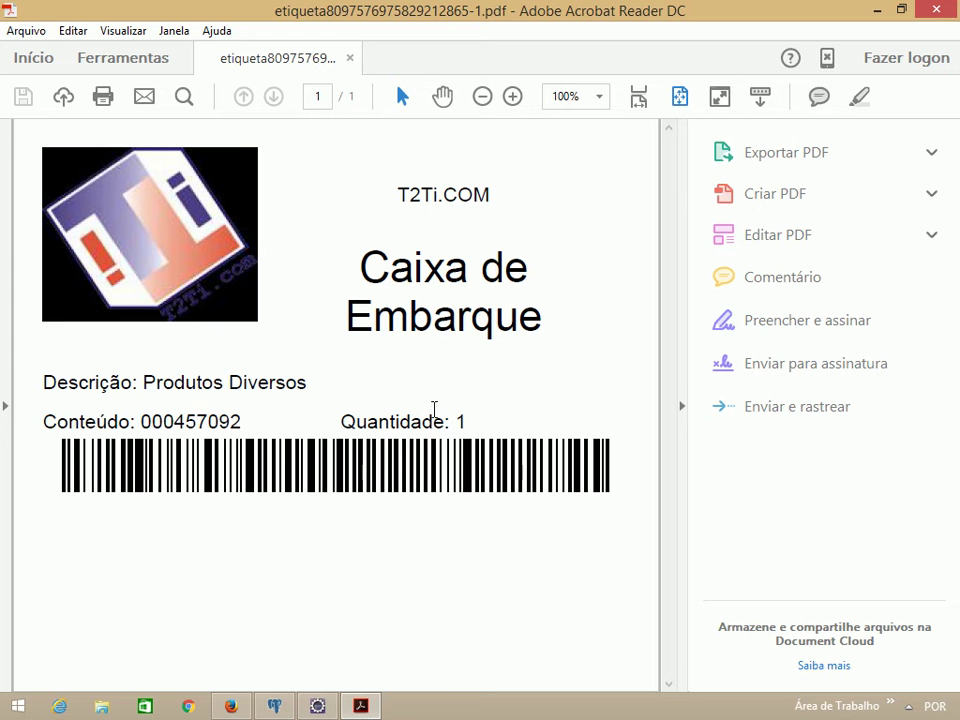
pyautogui.click(935, 9)
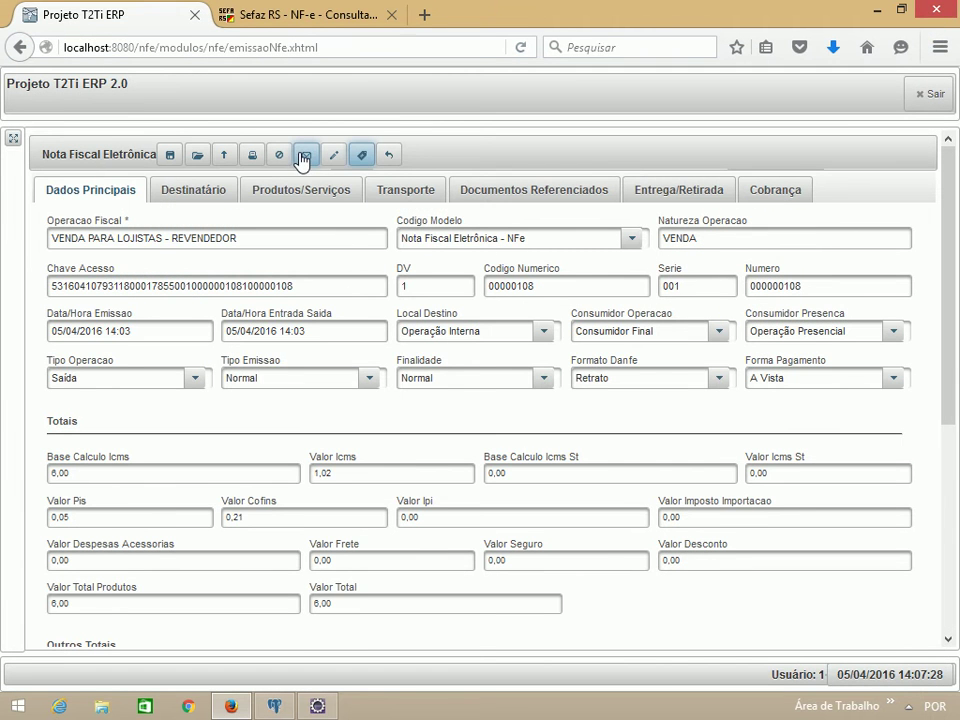
# Step: Send invoice 000000108 a correction letter reading 'carta de correcao do projeto t2ti erp 2.0 java web.'
pyautogui.click(333, 156)
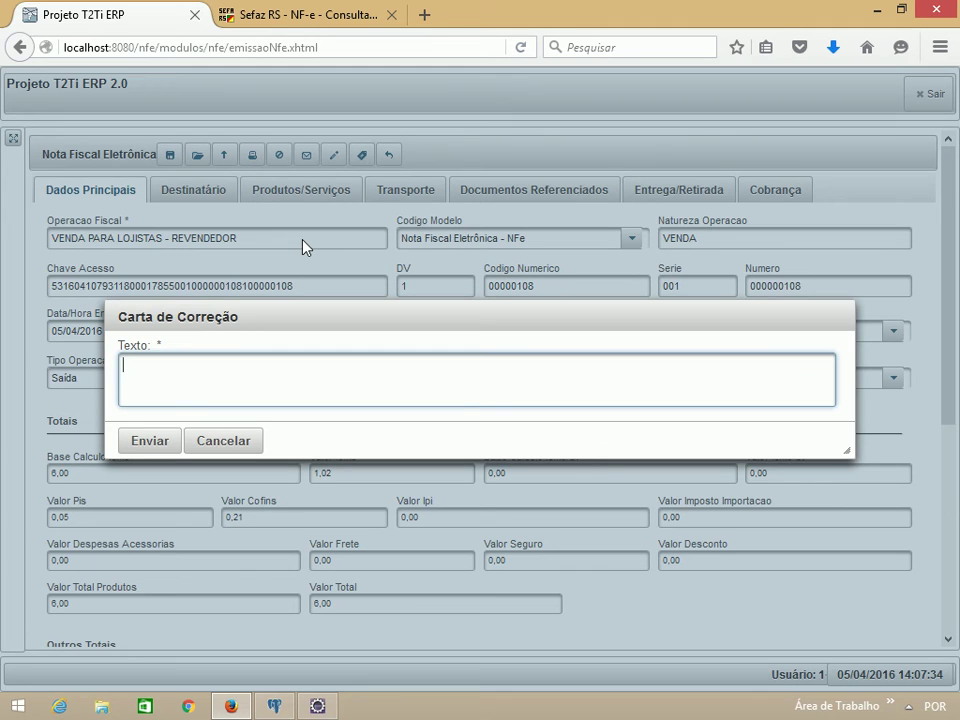
pyautogui.write('carta de correcao ')
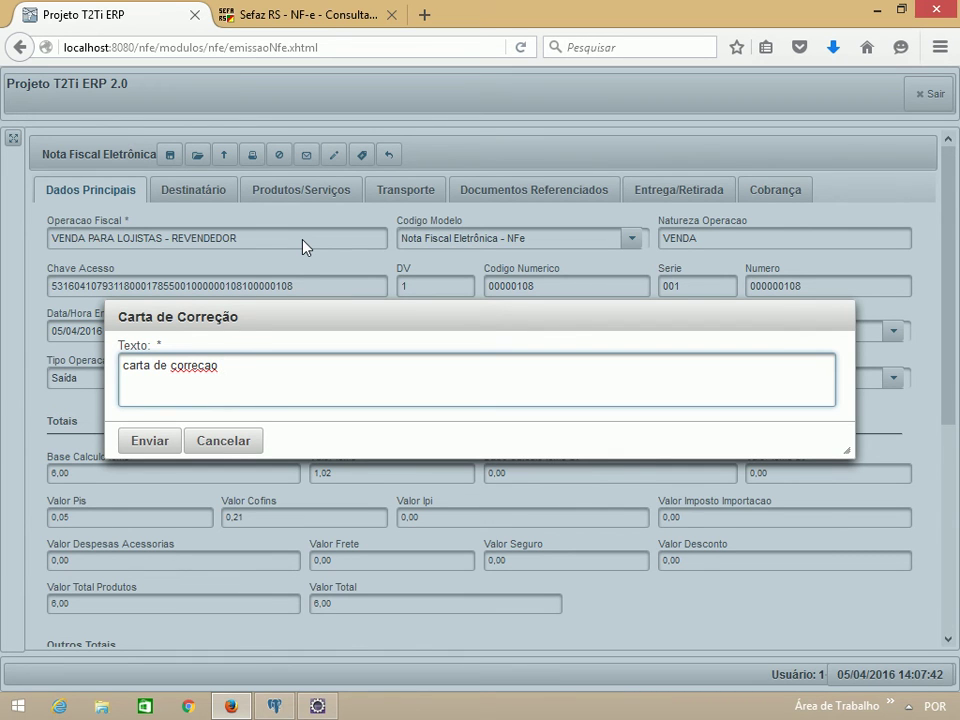
pyautogui.write('do proej')
pyautogui.press('BackSpace')
pyautogui.press('BackSpace')
pyautogui.write('jeto te')
pyautogui.press('BackSpace')
pyautogui.write('2ti erp ')
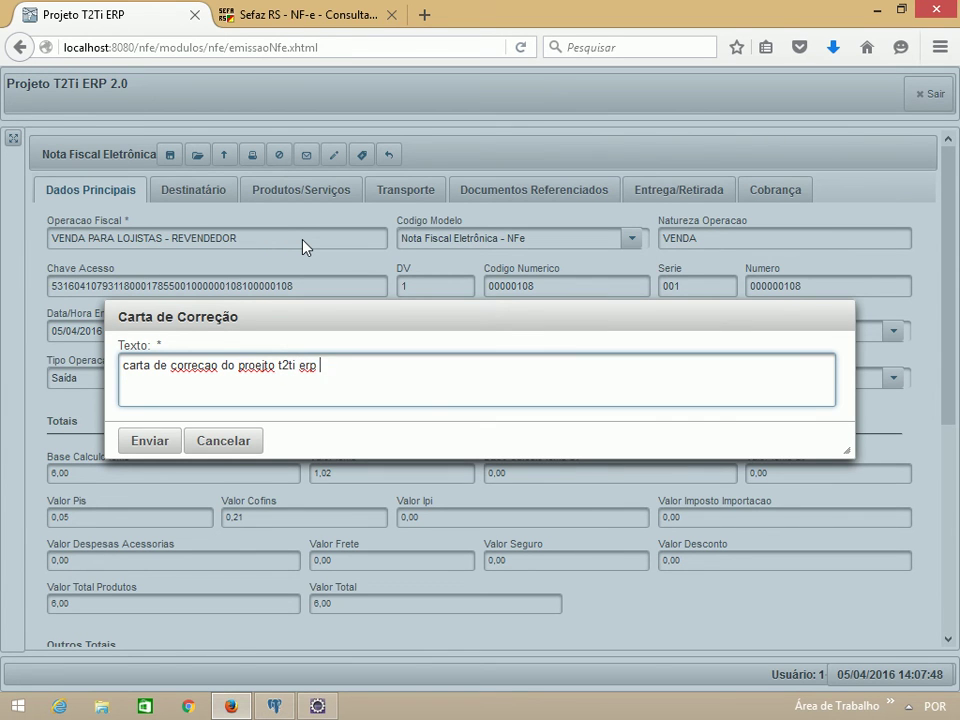
pyautogui.write('2.0 java web.')
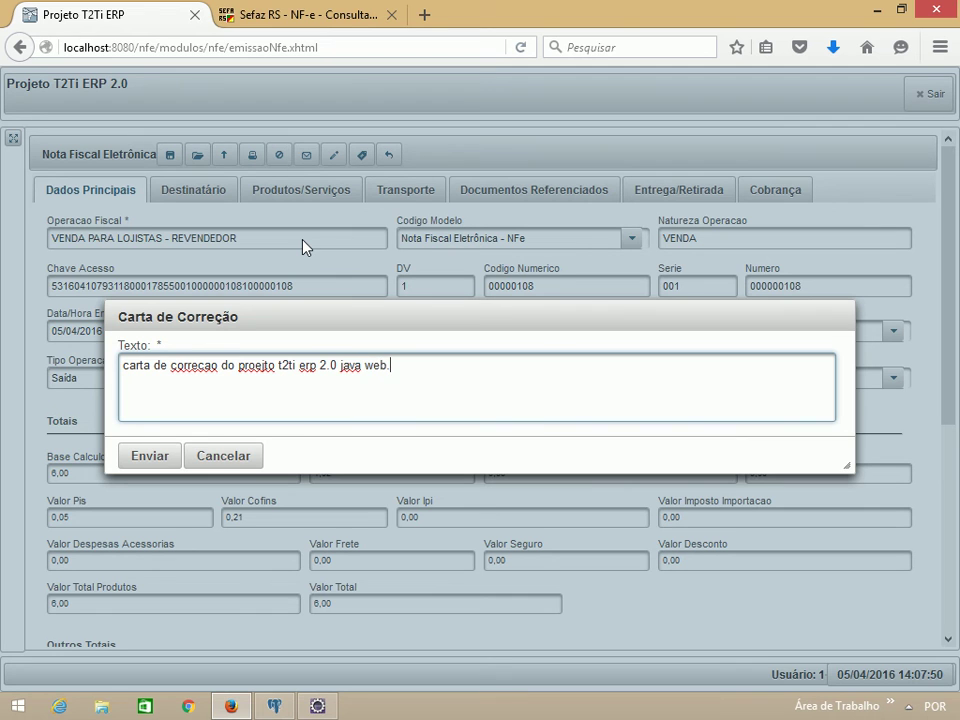
pyautogui.click(152, 458)
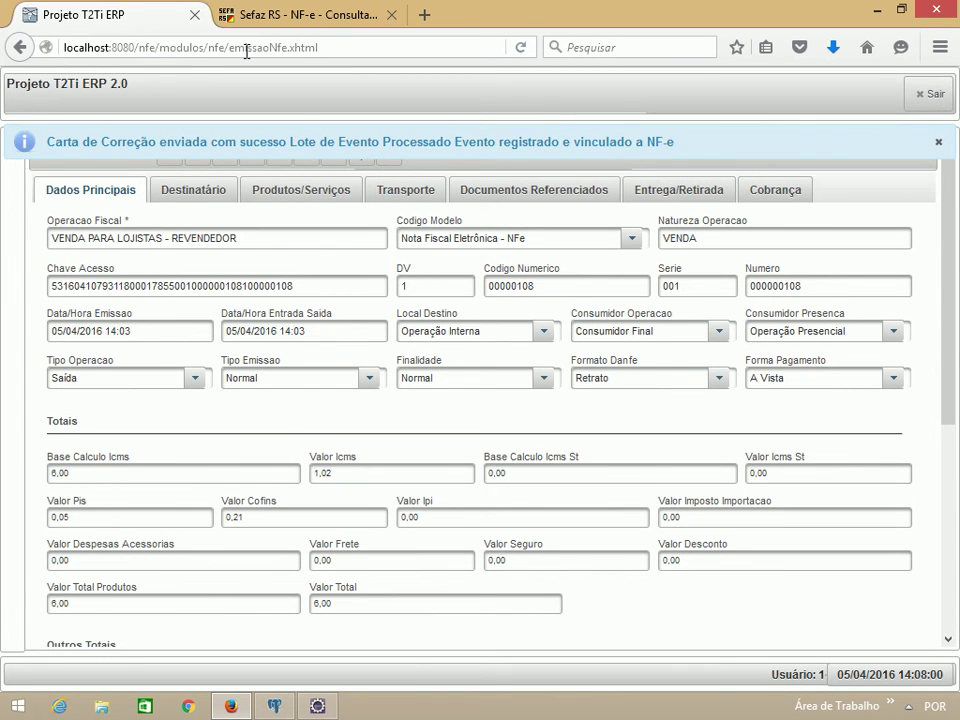
# Step: Rerun the Sefaz access-key lookup and locate the Carta de Correção event for invoice 108
pyautogui.click(281, 25)
pyautogui.click(20, 47)
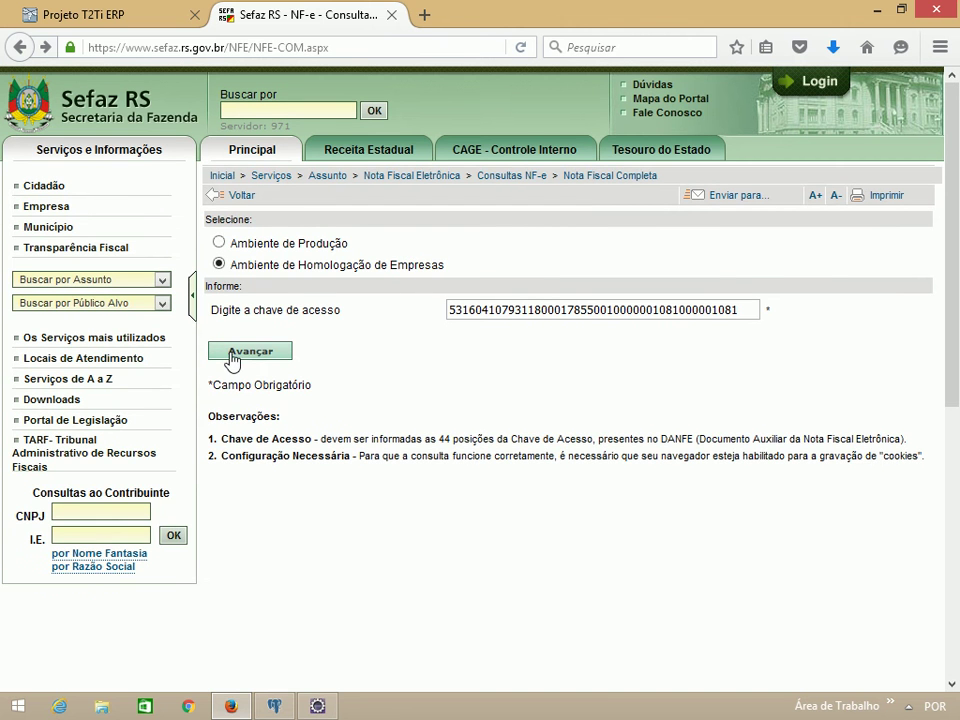
pyautogui.click(271, 353)
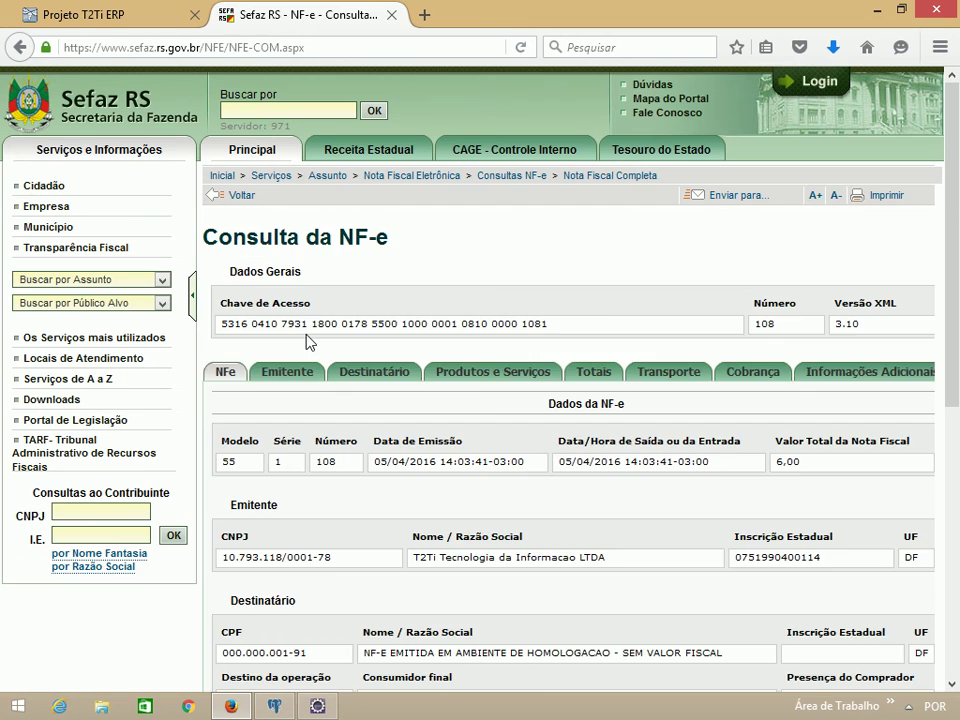
pyautogui.scroll(-8, 306, 340)
pyautogui.moveTo(225, 484); pyautogui.dragTo(365, 490)
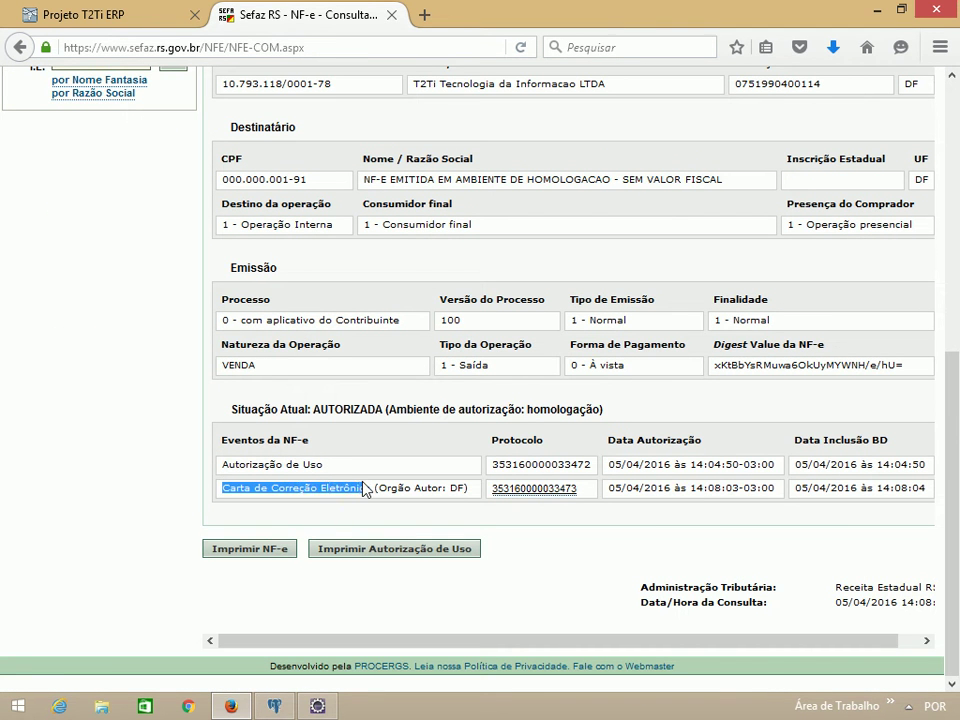
# Step: Open the correction letter event details, verify its registered text, then return to the ERP
pyautogui.click(521, 489)
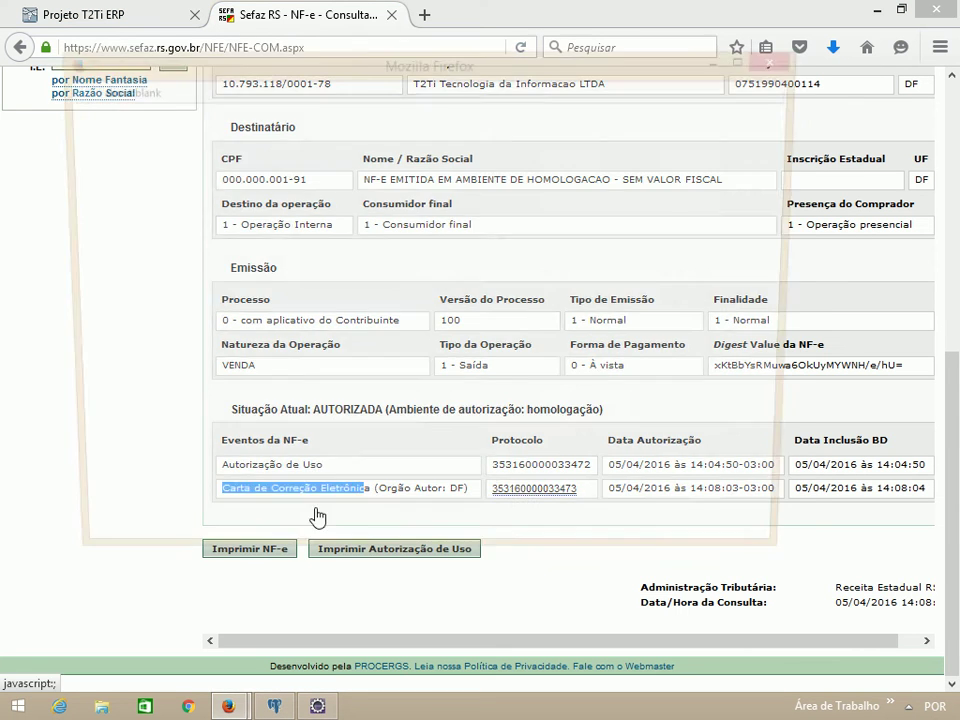
pyautogui.scroll(-4, 350, 290)
pyautogui.moveTo(339, 321); pyautogui.dragTo(71, 321)
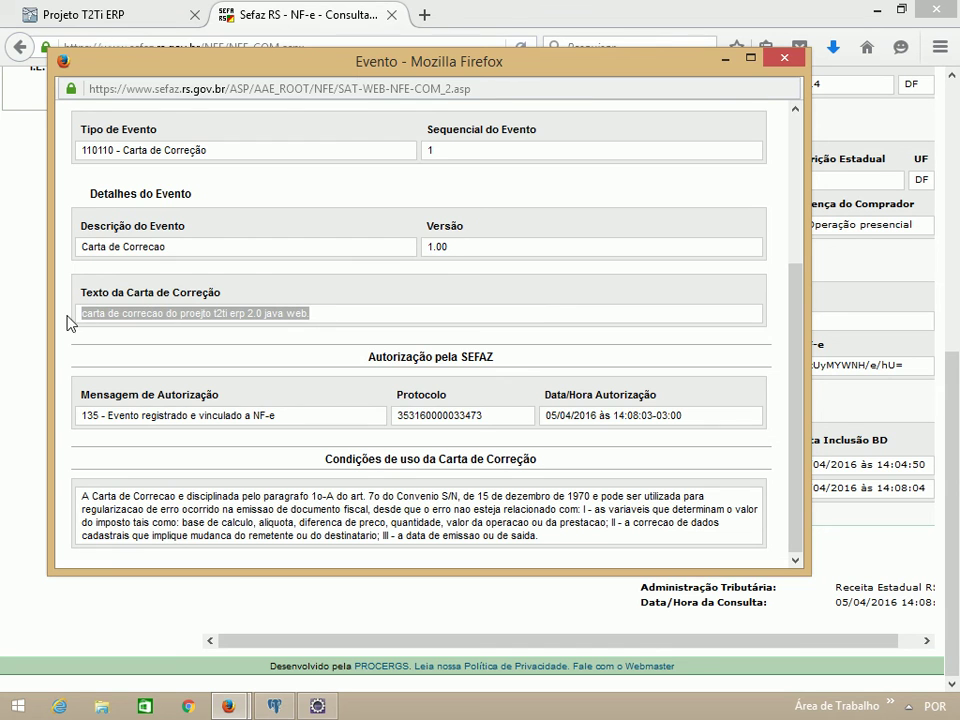
pyautogui.click(785, 61)
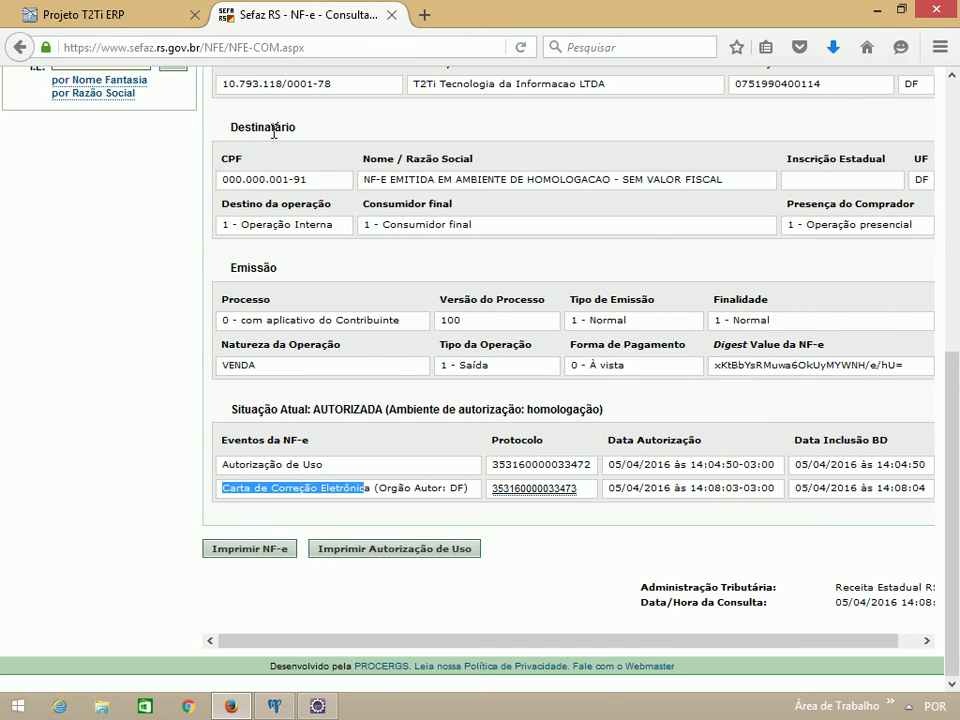
pyautogui.click(107, 25)
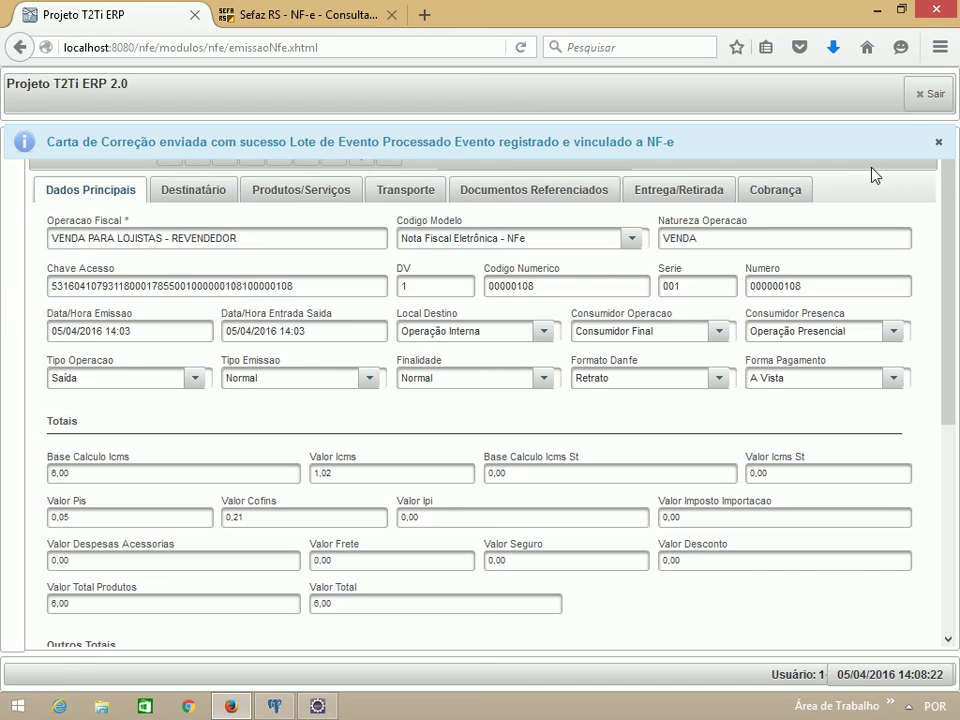
# Step: Leave the invoice and open Funções > Nota Fiscal Eletrônica > Inutilizar Número
pyautogui.click(938, 146)
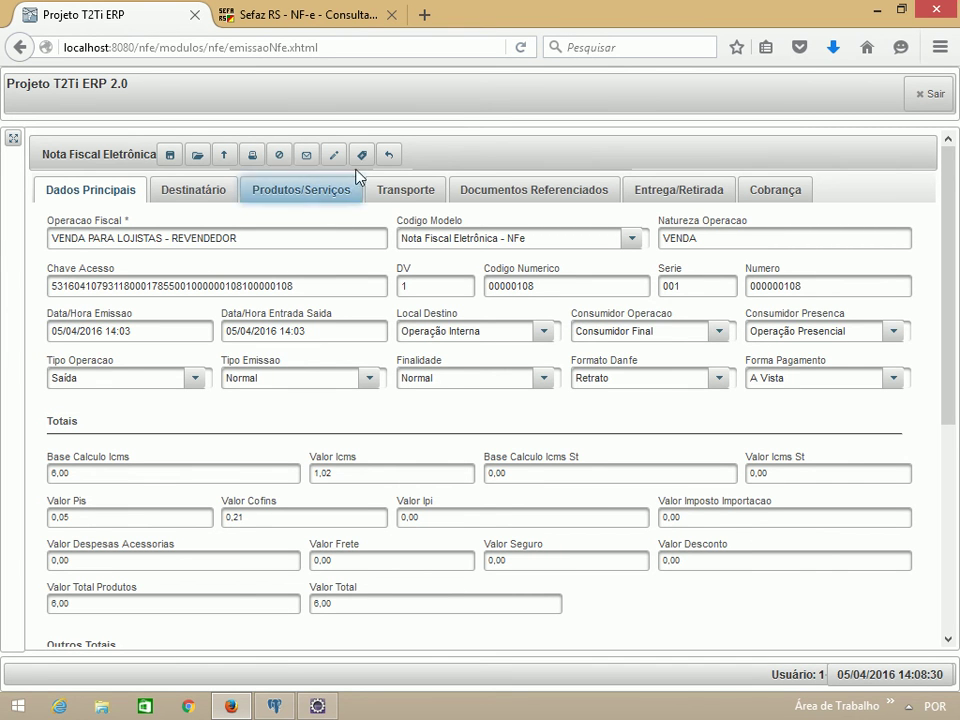
pyautogui.click(389, 154)
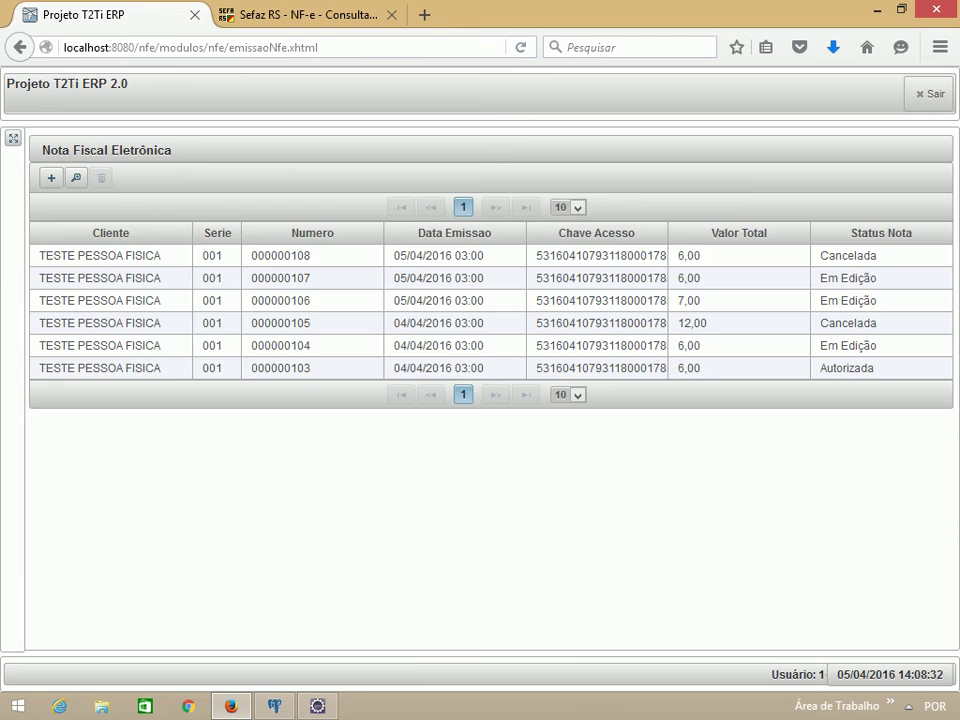
pyautogui.click(13, 138)
pyautogui.click(19, 183)
pyautogui.click(100, 254)
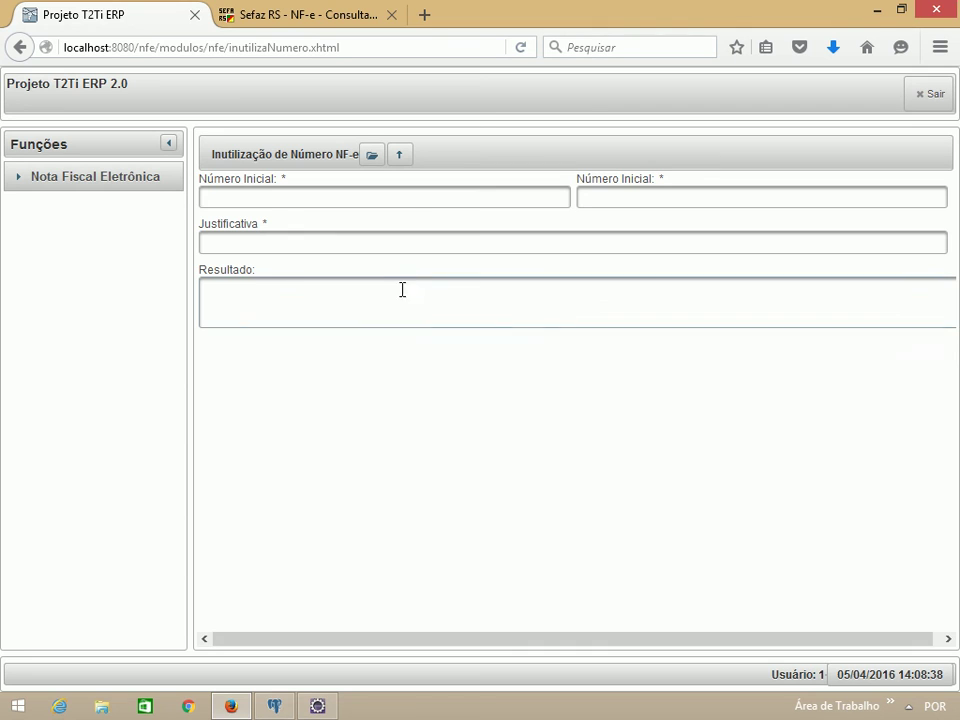
# Step: Enter range 100–100 with justification 'numero nao utilizado para emissao de nfe. inutilizacao autorizada.'
pyautogui.click(431, 200)
pyautogui.write('100')
pyautogui.press('Tab')
pyautogui.press('Tab')
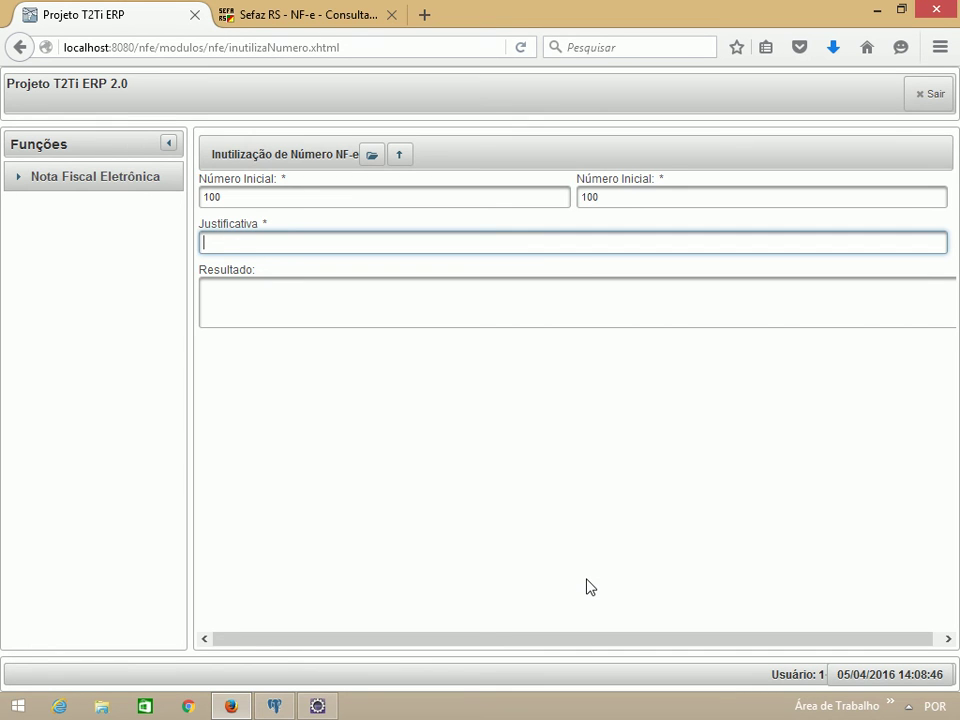
pyautogui.write('numero não utilizado para e')
pyautogui.press('BackSpace')
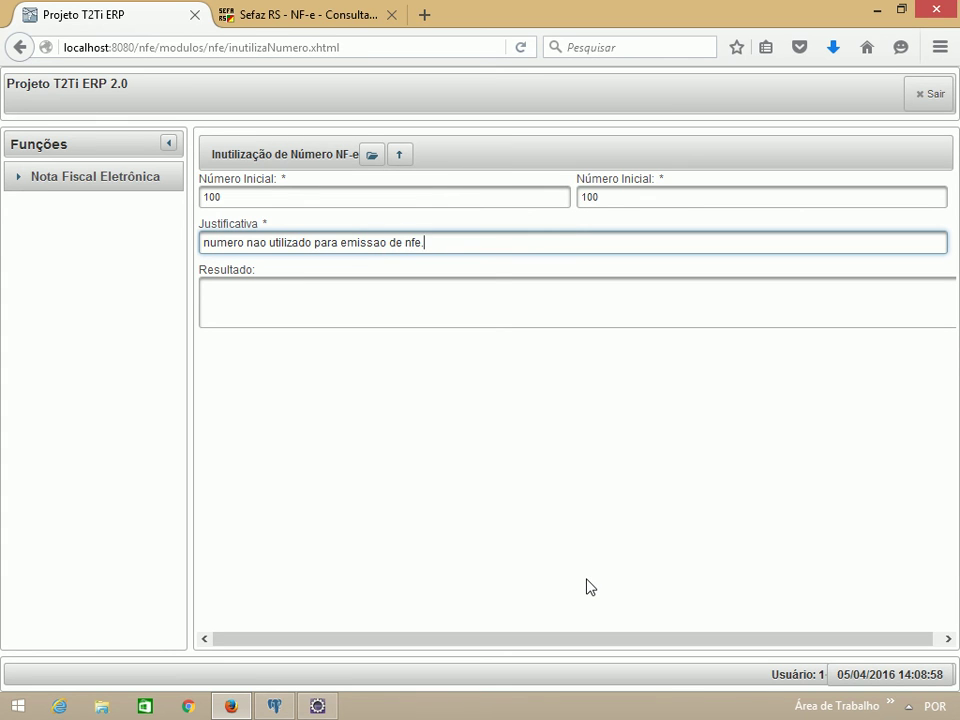
pyautogui.write('nutilizacao autorizada.')
pyautogui.press('Tab')
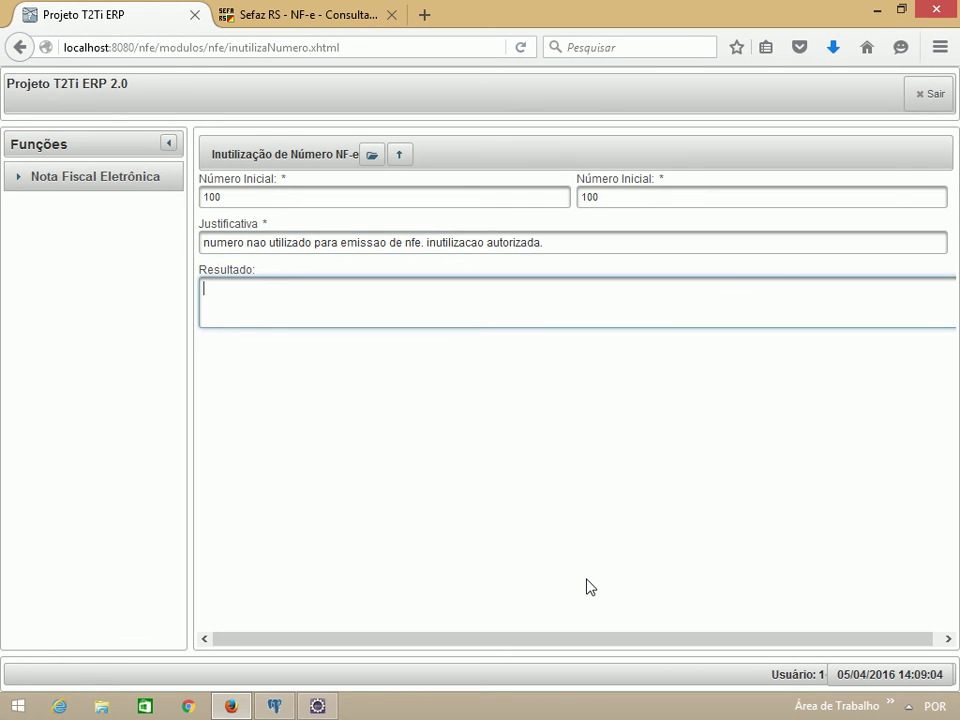
# Step: Upload the certificado.pfx digital certificate and enter its password
pyautogui.click(375, 159)
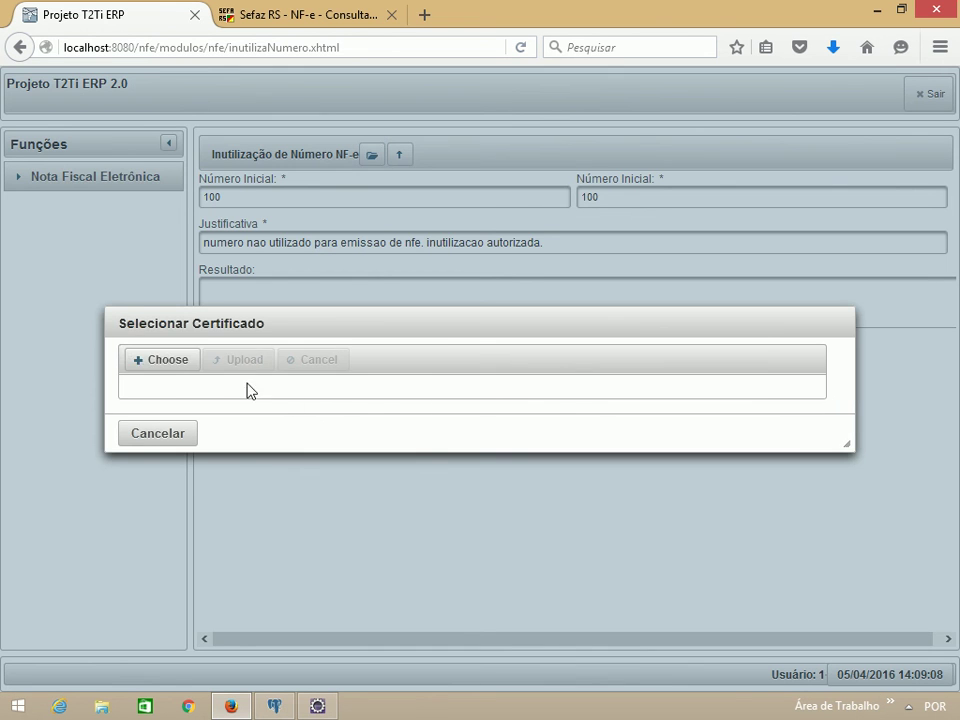
pyautogui.click(171, 362)
pyautogui.click(228, 132)
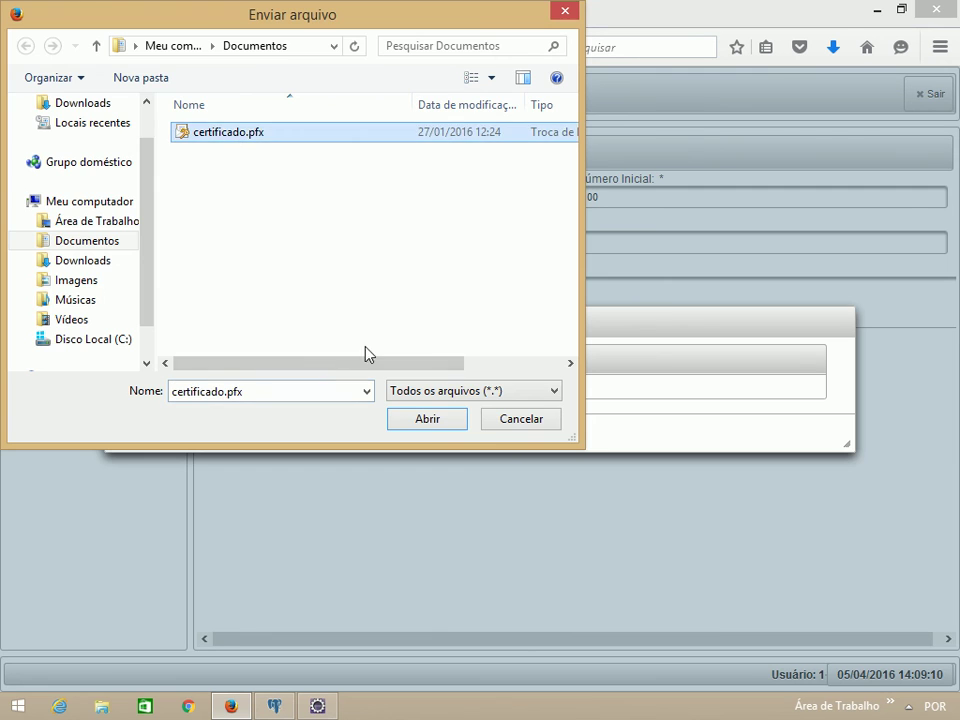
pyautogui.click(427, 418)
pyautogui.click(216, 366)
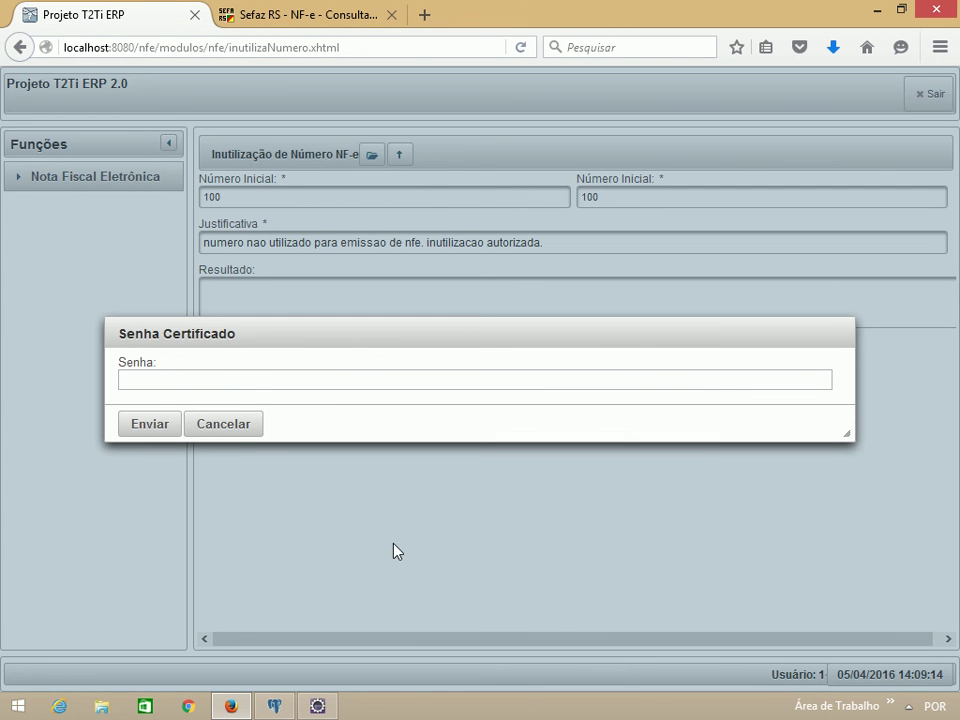
pyautogui.click(452, 389)
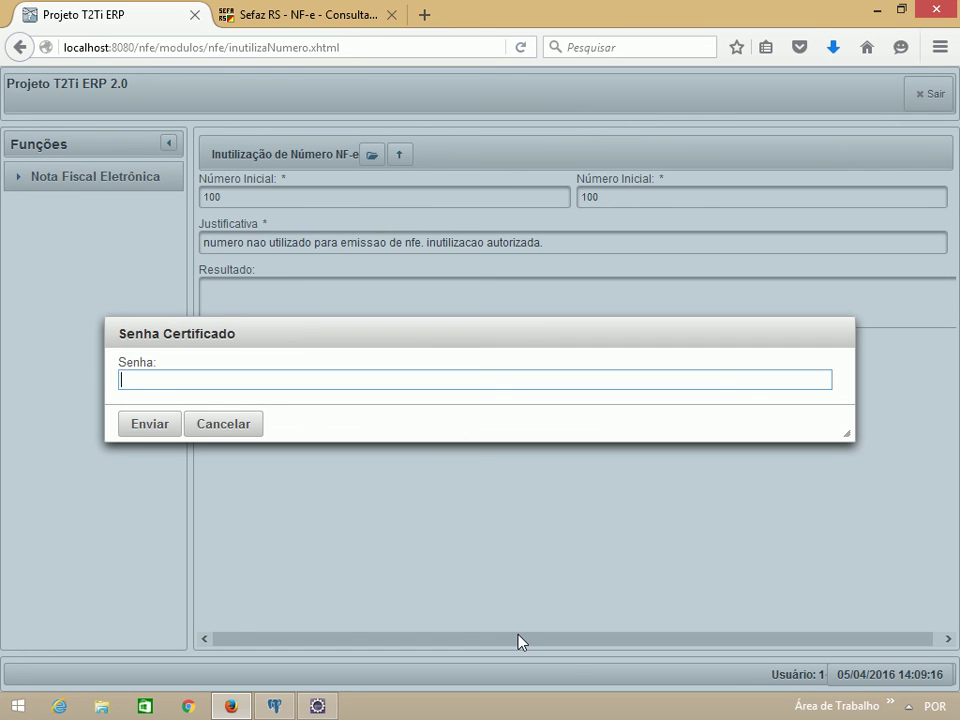
pyautogui.write('•••••••••••••••••••')
pyautogui.press('Return')
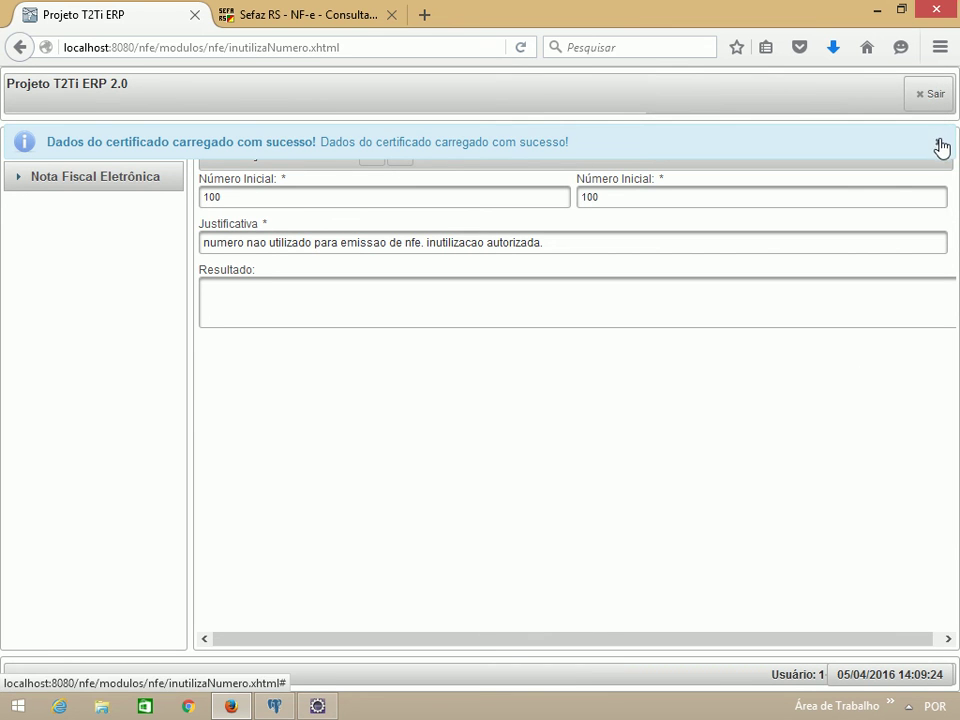
# Step: Submit the 100–100 inutilization to Sefaz and review the rejection 'Um numero da faixa ja foi utilizado'
pyautogui.click(941, 146)
pyautogui.click(401, 159)
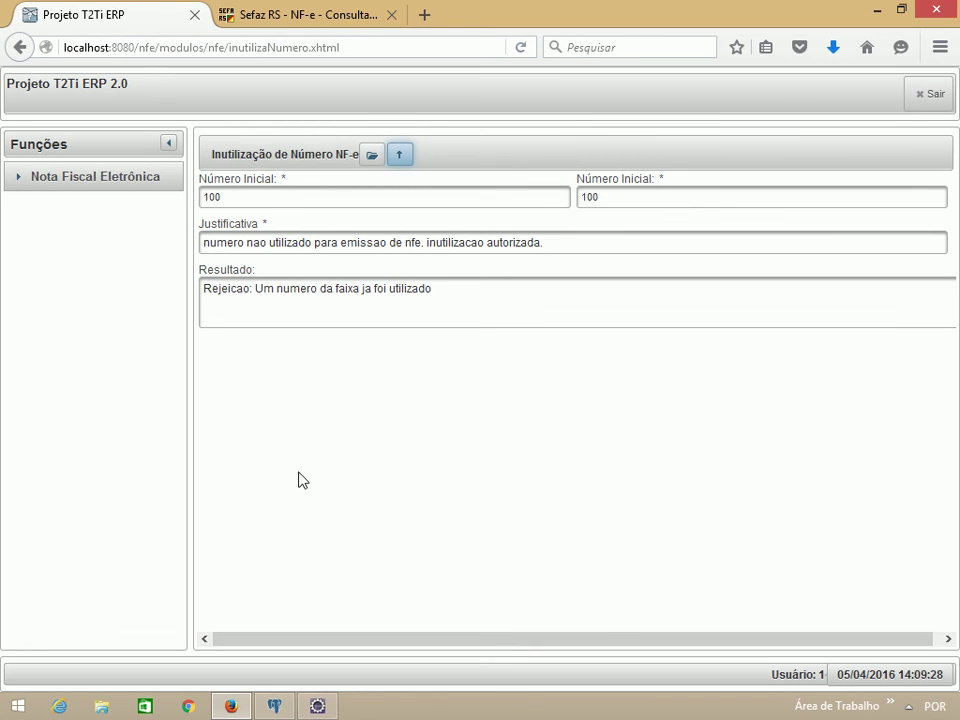
pyautogui.moveTo(254, 288); pyautogui.dragTo(414, 279)
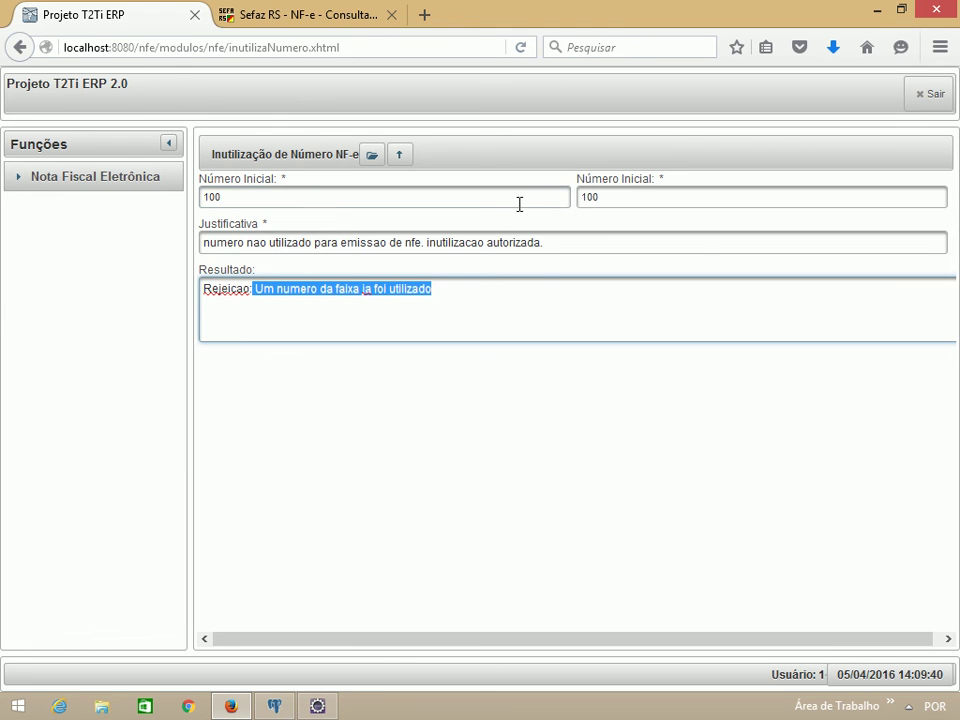
pyautogui.moveTo(600, 197); pyautogui.dragTo(582, 198)
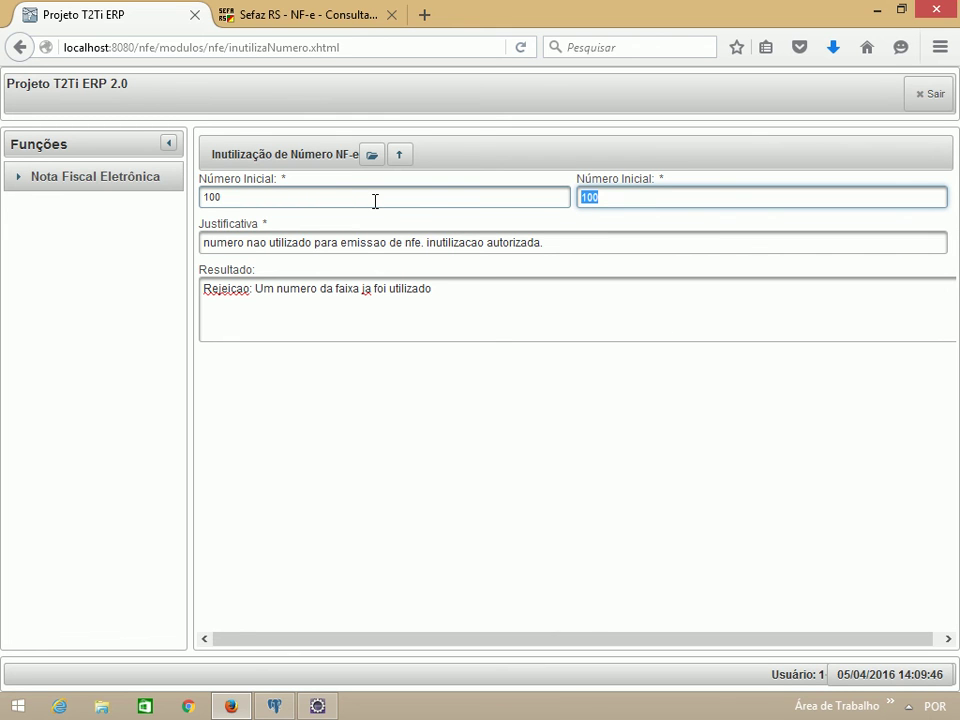
pyautogui.moveTo(204, 290); pyautogui.dragTo(454, 291)
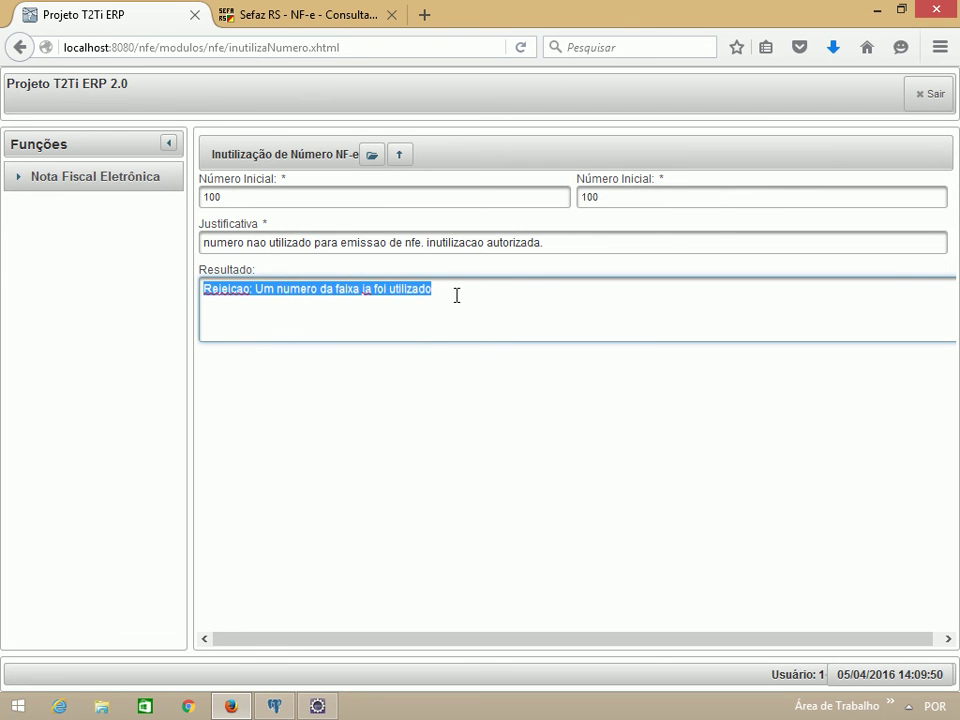
pyautogui.click(456, 295)
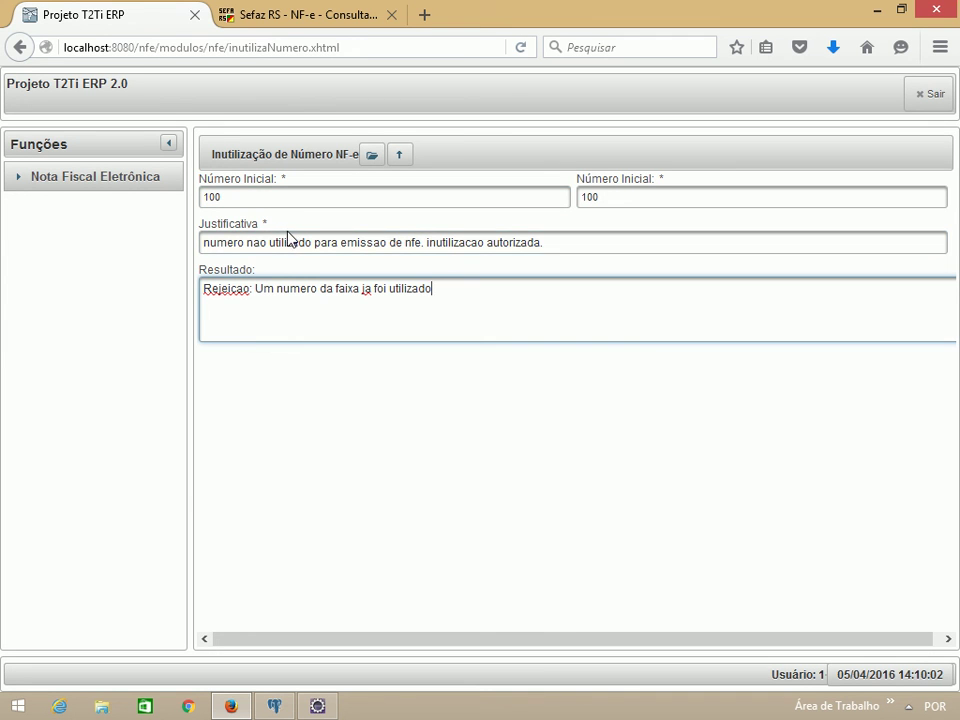
pyautogui.click(10, 186)
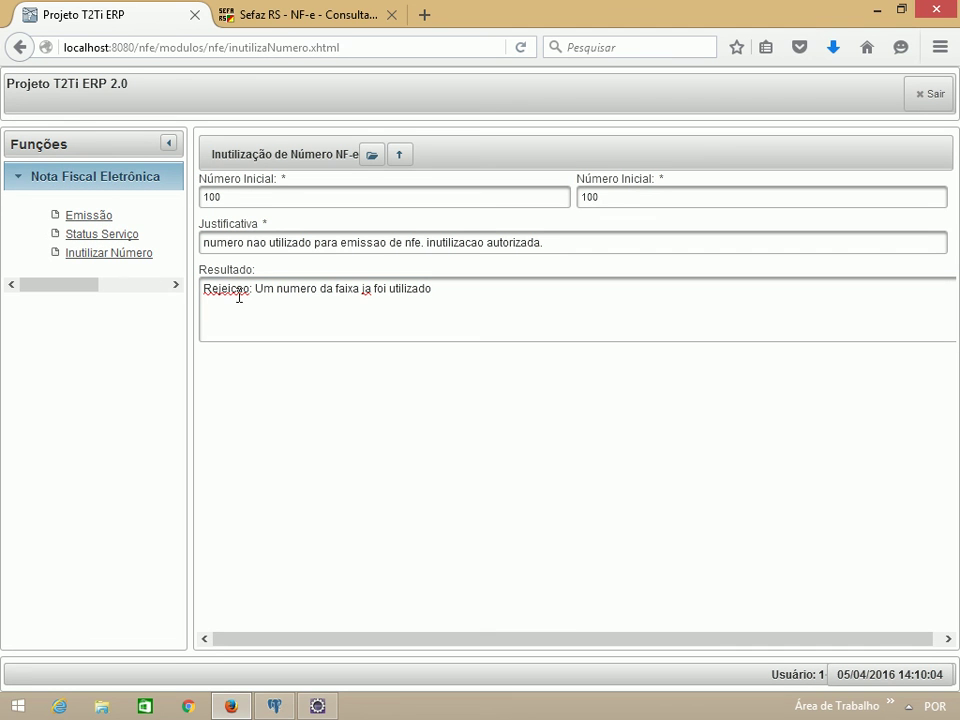